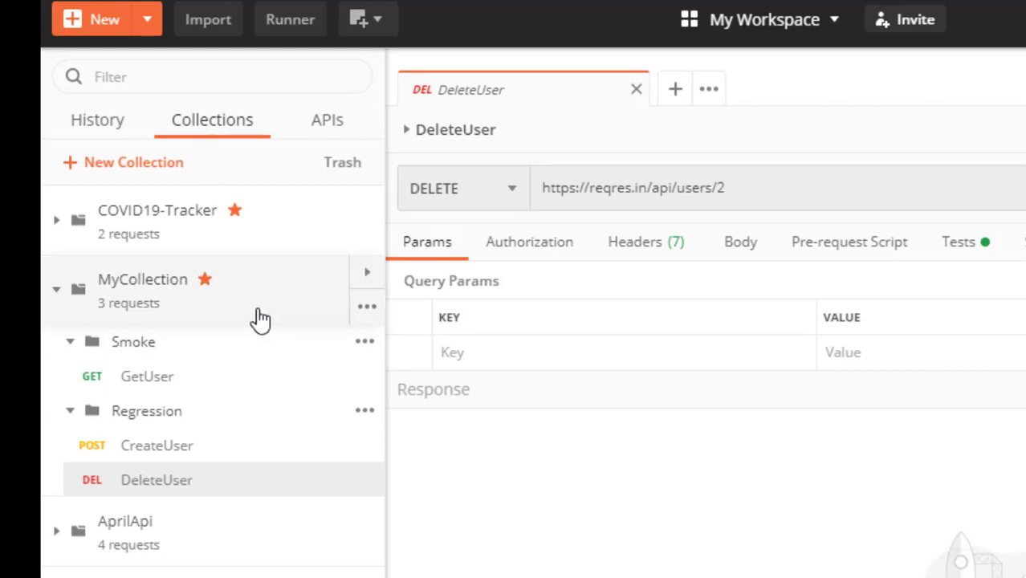
# Step: Compare the base URLs of the GetUser, CreateUser and DeleteUser requests in MyCollection
pyautogui.click(221, 387)
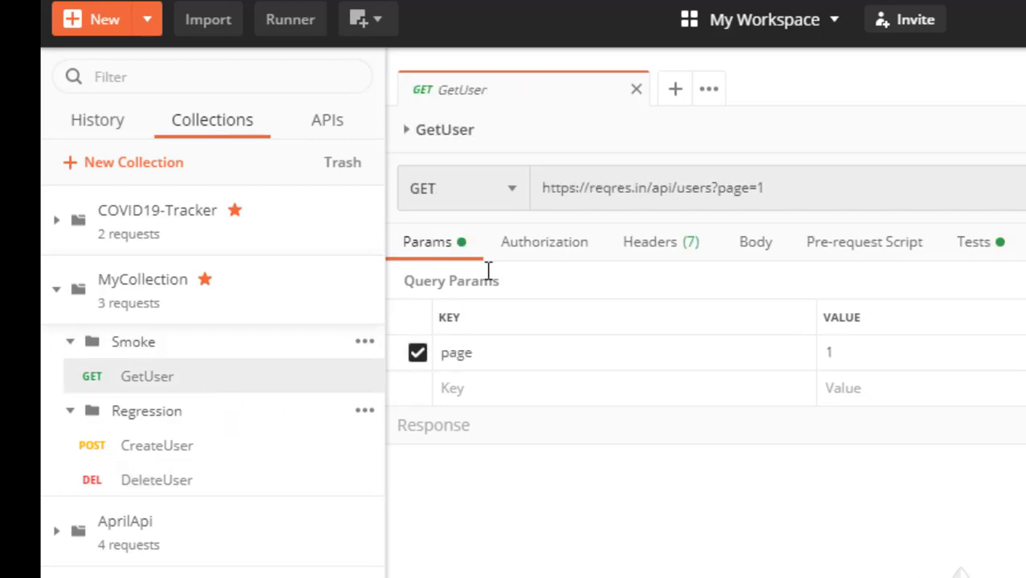
pyautogui.moveTo(647, 192); pyautogui.dragTo(499, 199)
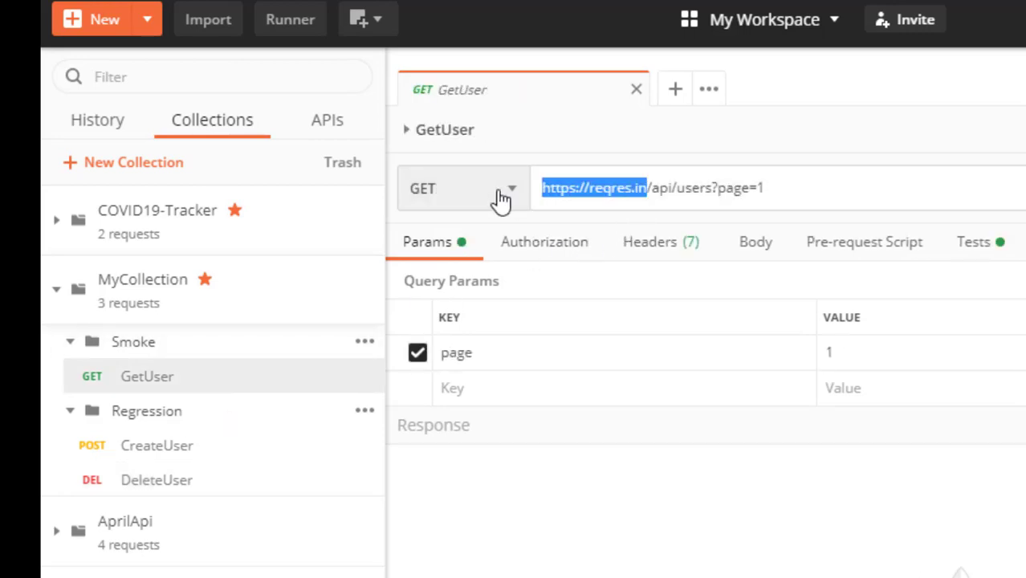
pyautogui.click(198, 451)
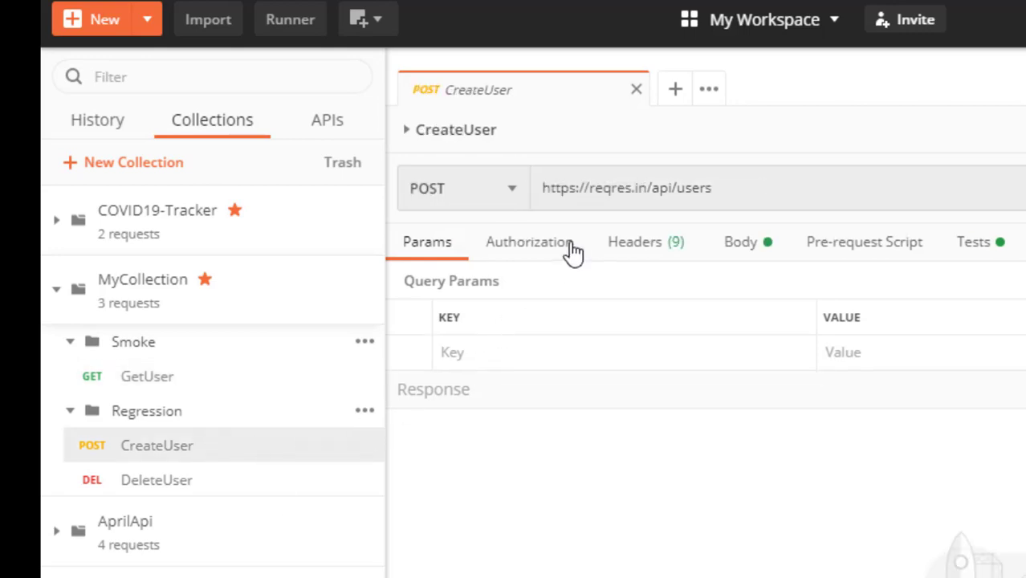
pyautogui.moveTo(647, 192); pyautogui.dragTo(462, 182)
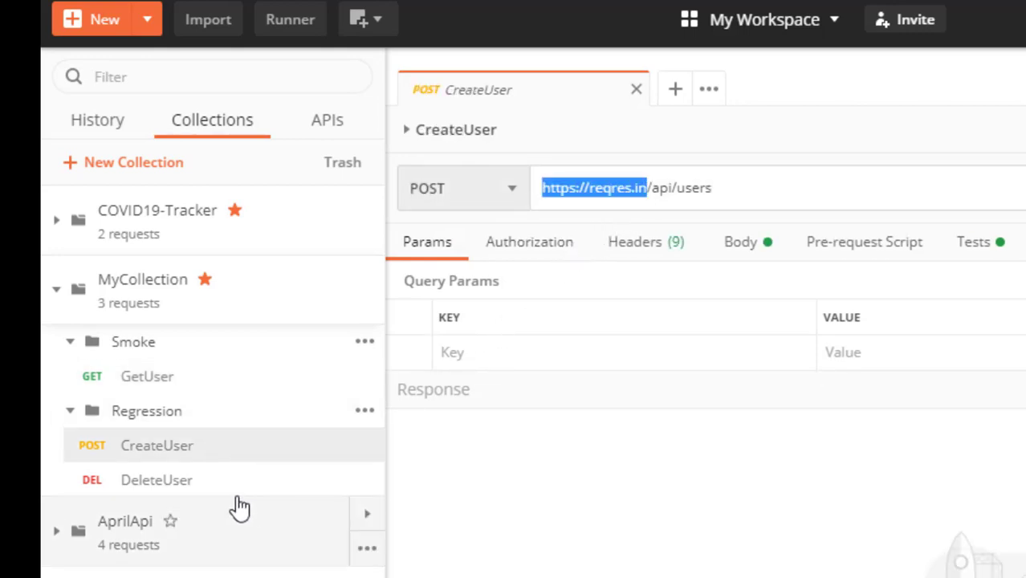
pyautogui.click(207, 481)
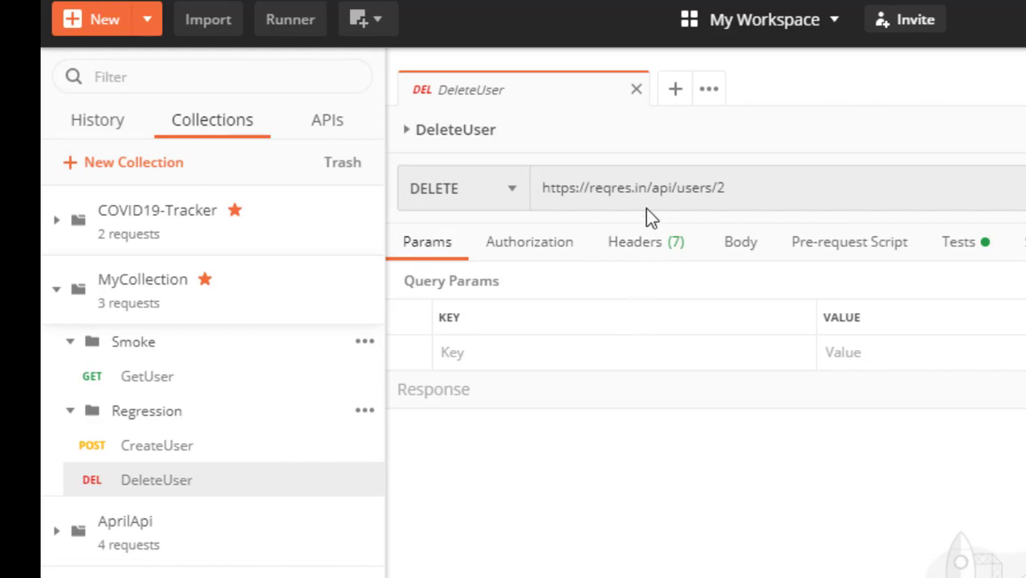
pyautogui.moveTo(647, 192); pyautogui.dragTo(476, 183)
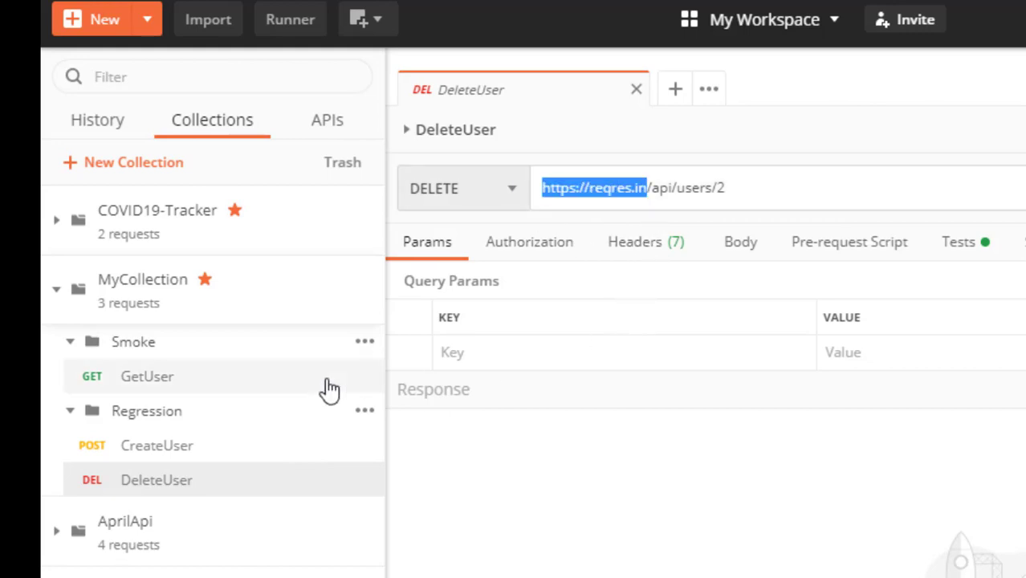
pyautogui.click(230, 381)
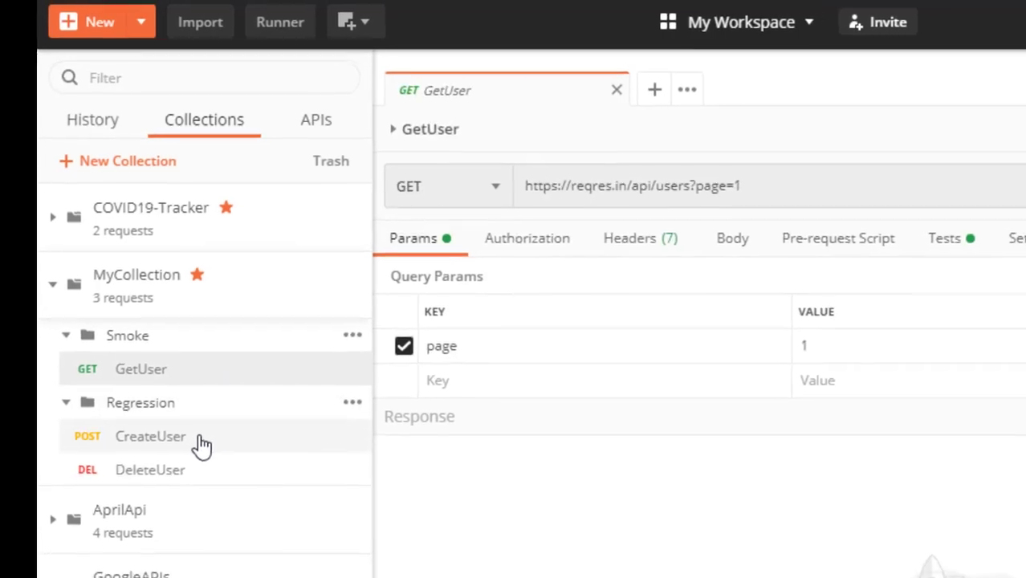
pyautogui.click(202, 446)
pyautogui.click(205, 479)
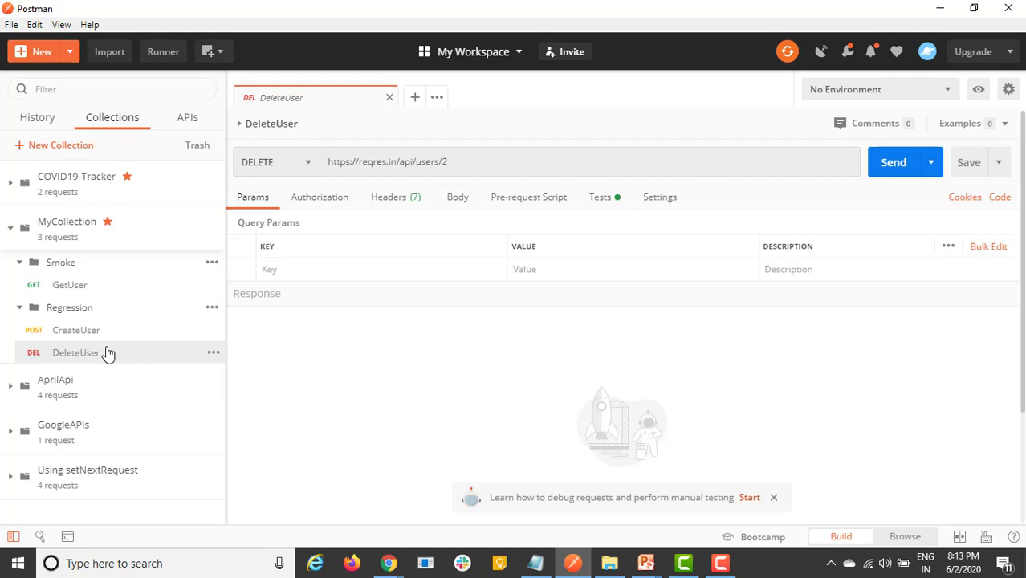
# Step: Review the slide on the need for environments and the Managing environments documentation page in the browser
pyautogui.hotkey('alt', 'Tab')
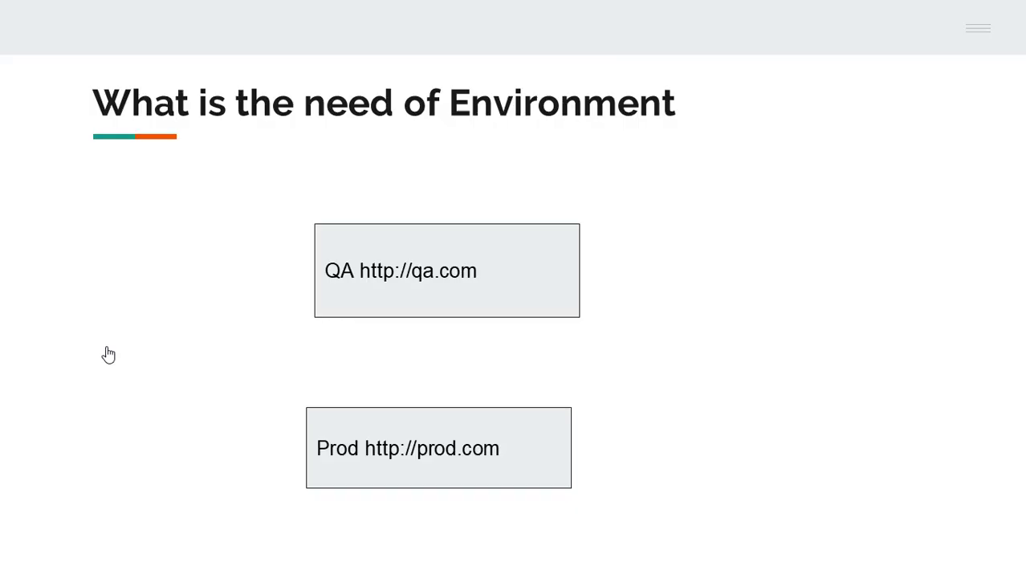
pyautogui.hotkey('alt', 'Tab')
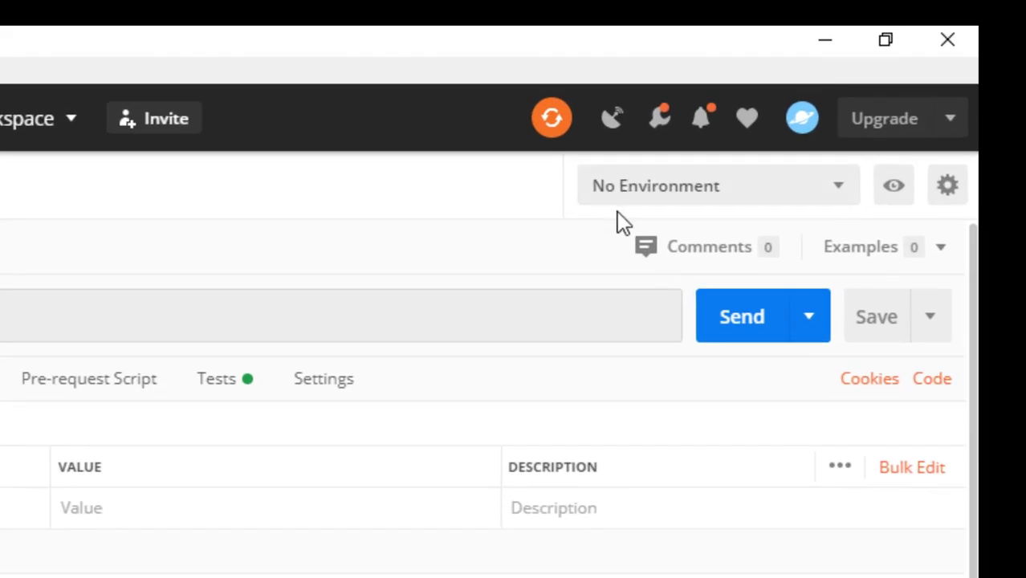
pyautogui.hotkey('alt', 'Tab')
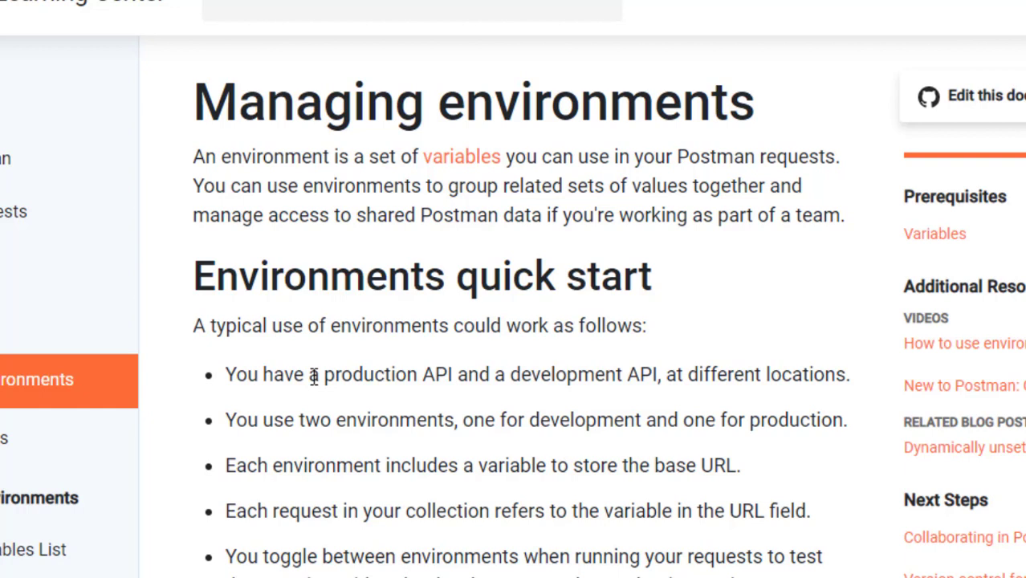
pyautogui.scroll(-5, 313, 377)
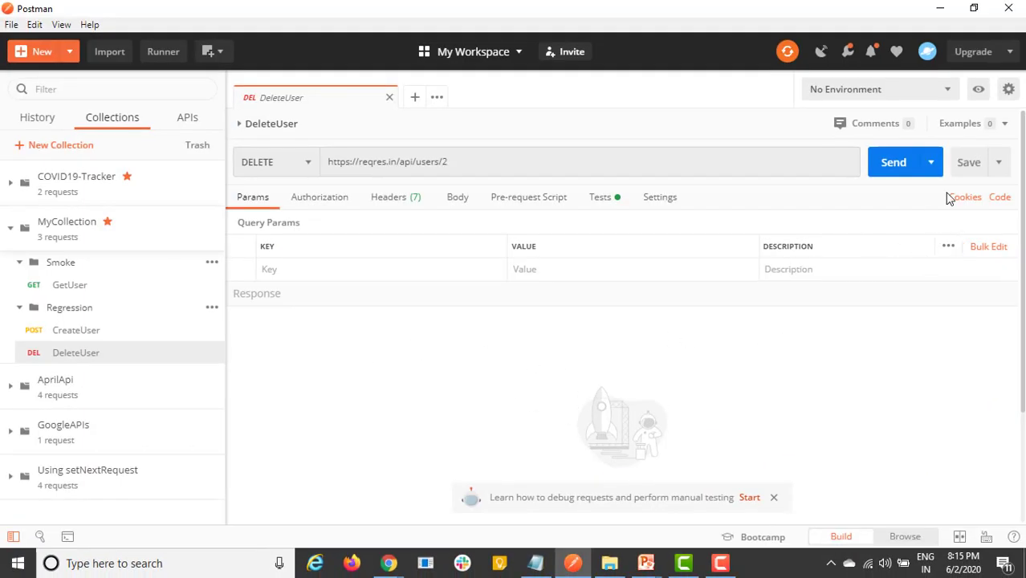
# Step: Examine the environment selector and the quick look of environment and global variables in Postman
pyautogui.click(931, 90)
pyautogui.click(723, 106)
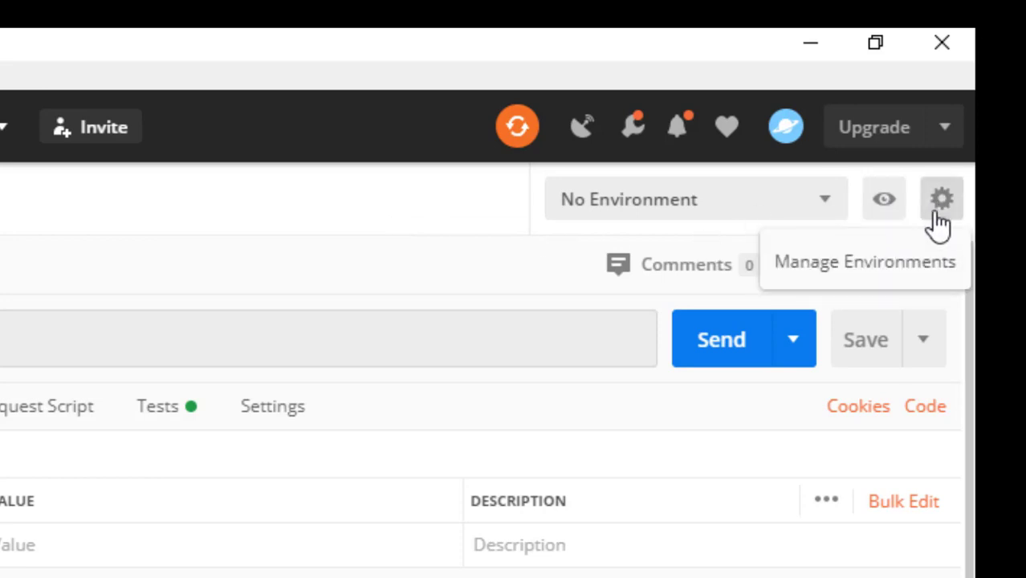
pyautogui.click(888, 211)
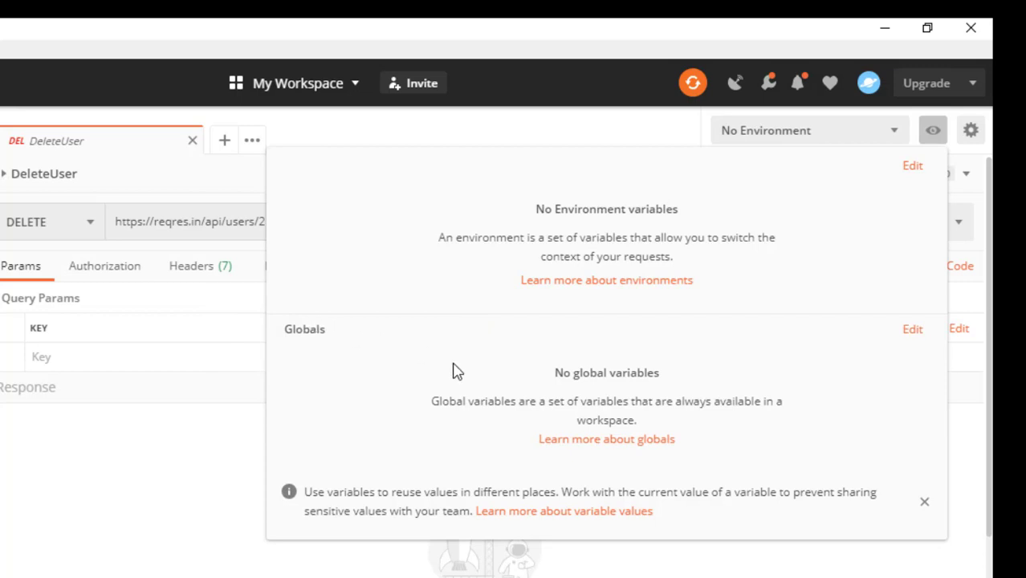
pyautogui.moveTo(547, 240); pyautogui.dragTo(631, 240)
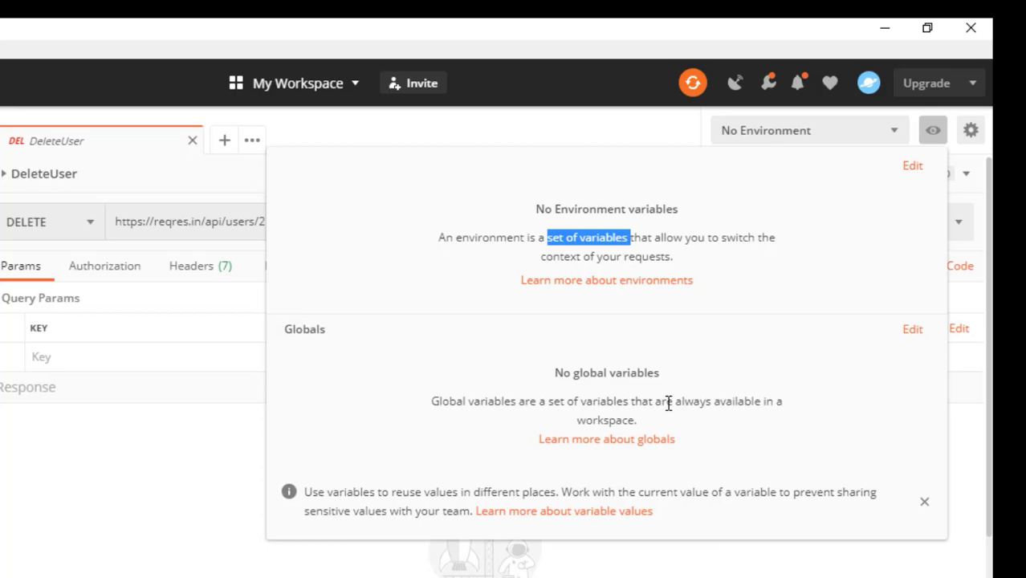
pyautogui.click(545, 231)
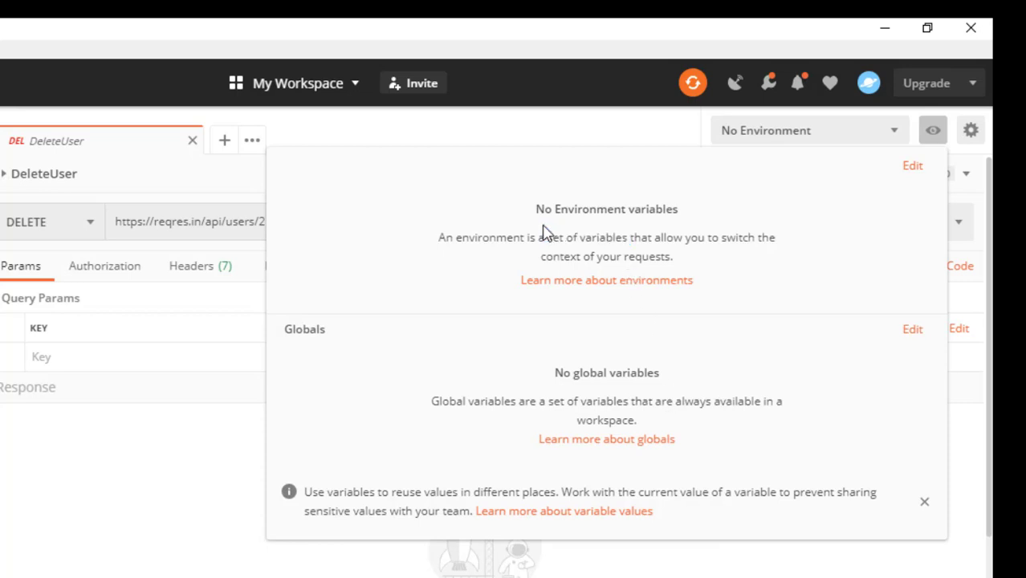
pyautogui.moveTo(535, 210); pyautogui.dragTo(731, 285)
pyautogui.click(769, 281)
pyautogui.click(576, 139)
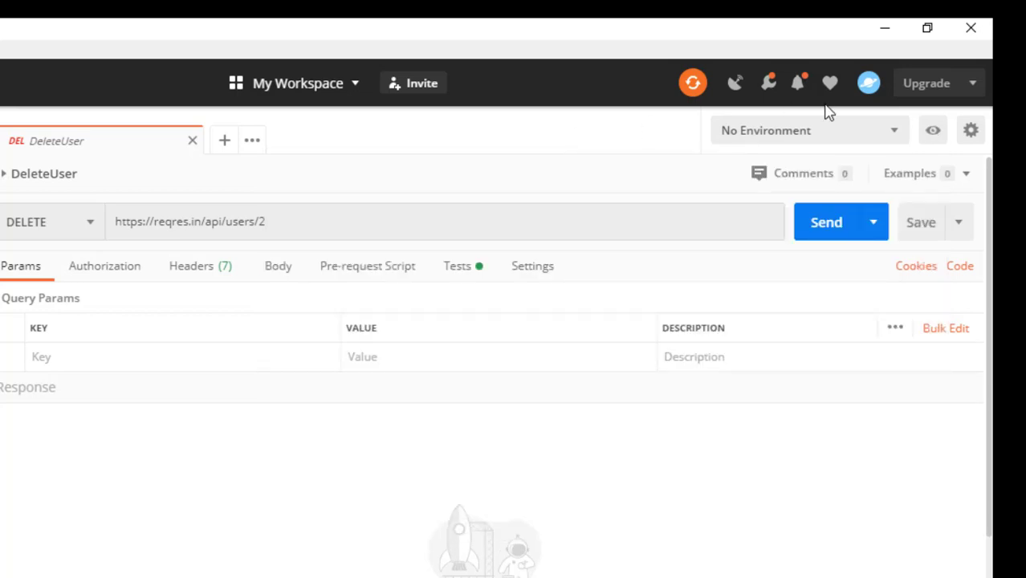
pyautogui.click(970, 130)
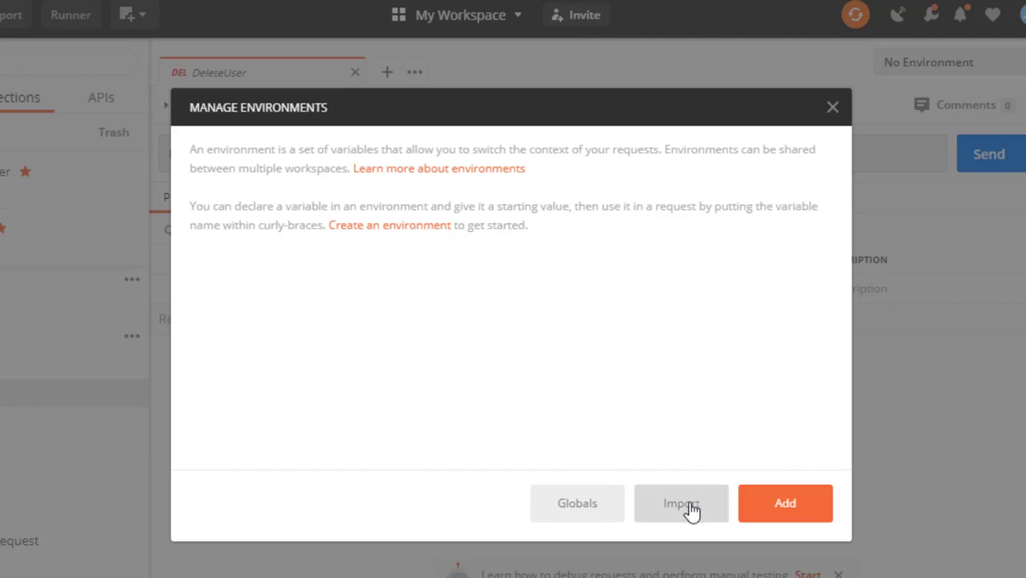
pyautogui.click(781, 507)
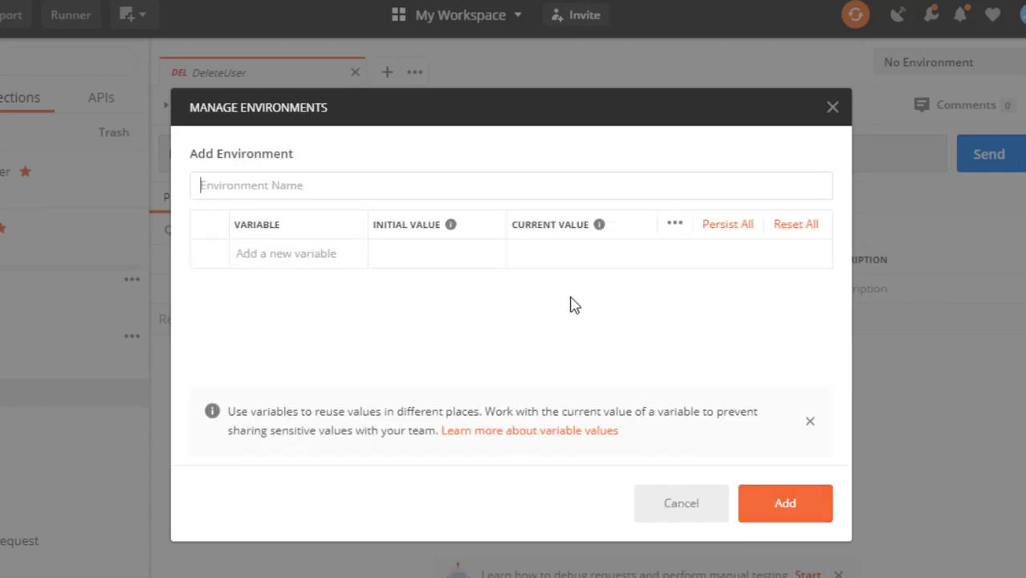
pyautogui.write('QA')
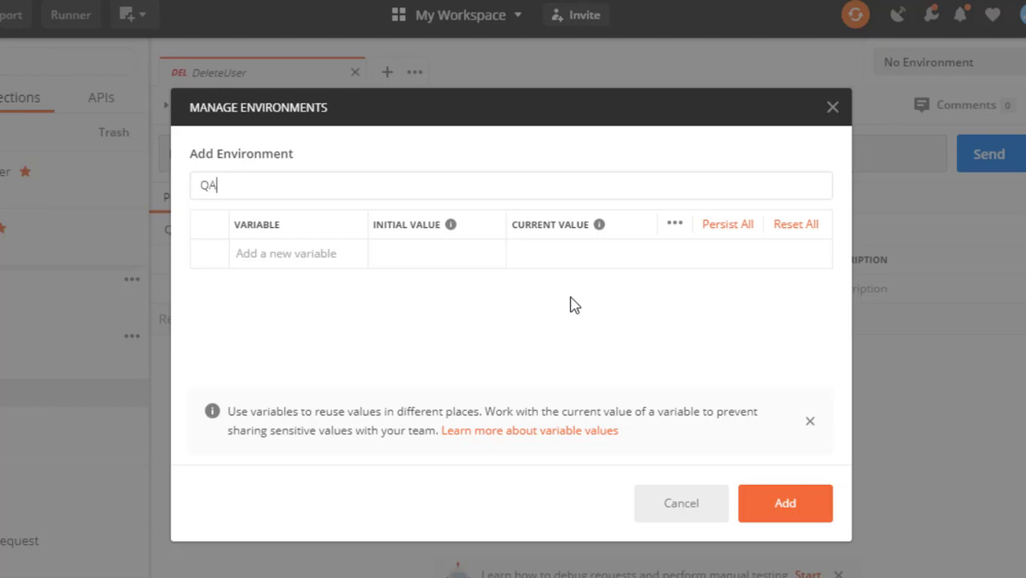
pyautogui.click(311, 255)
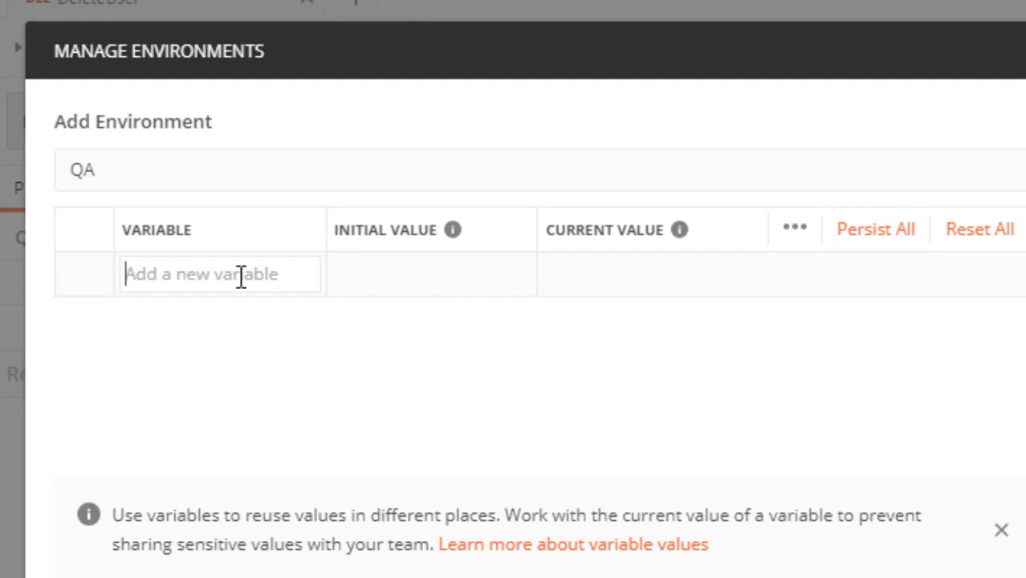
pyautogui.write('base')
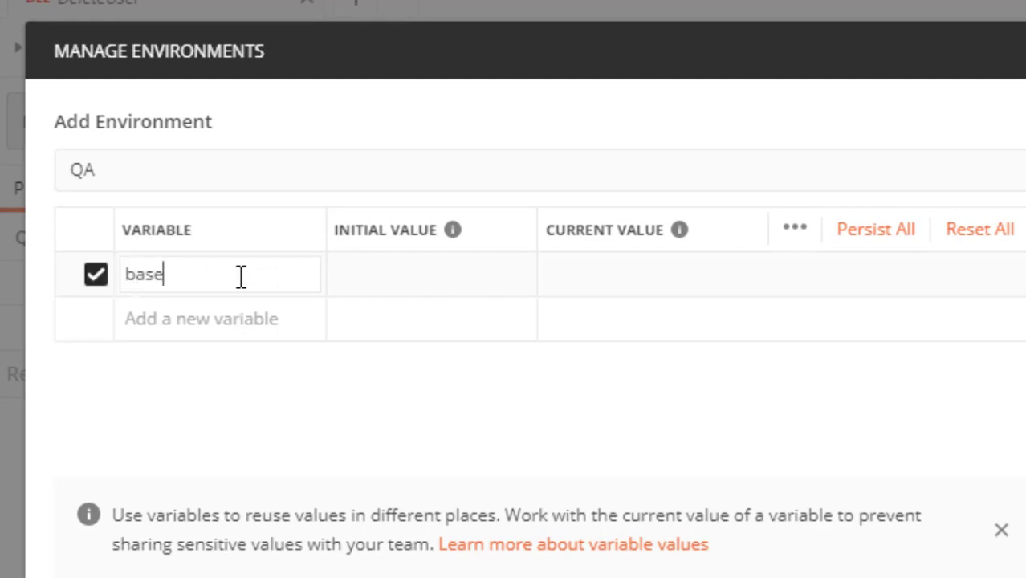
pyautogui.write('url')
pyautogui.hotkey('ctrl', 'a')
pyautogui.press('BackSpace')
pyautogui.write('url')
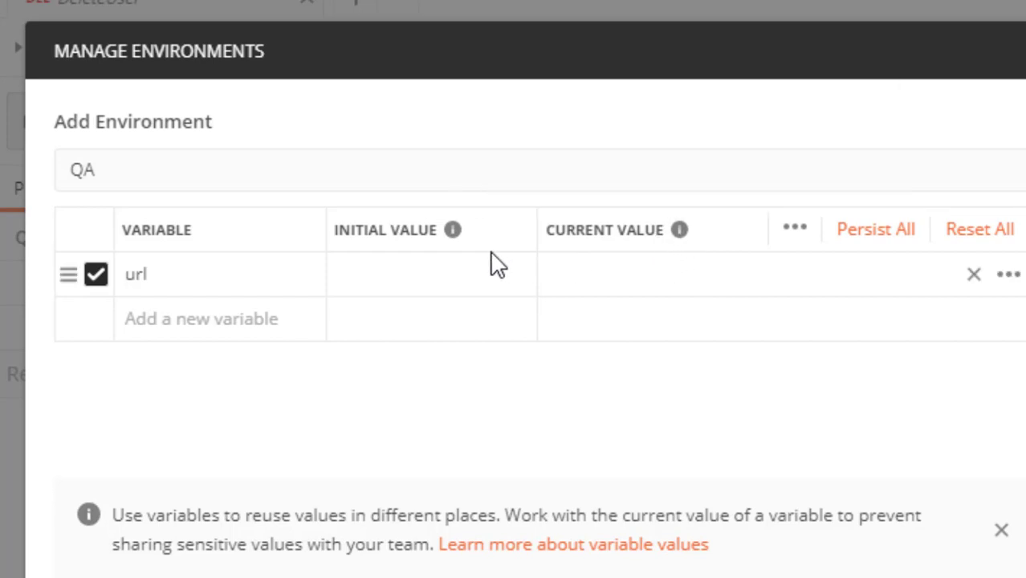
pyautogui.moveTo(680, 236)
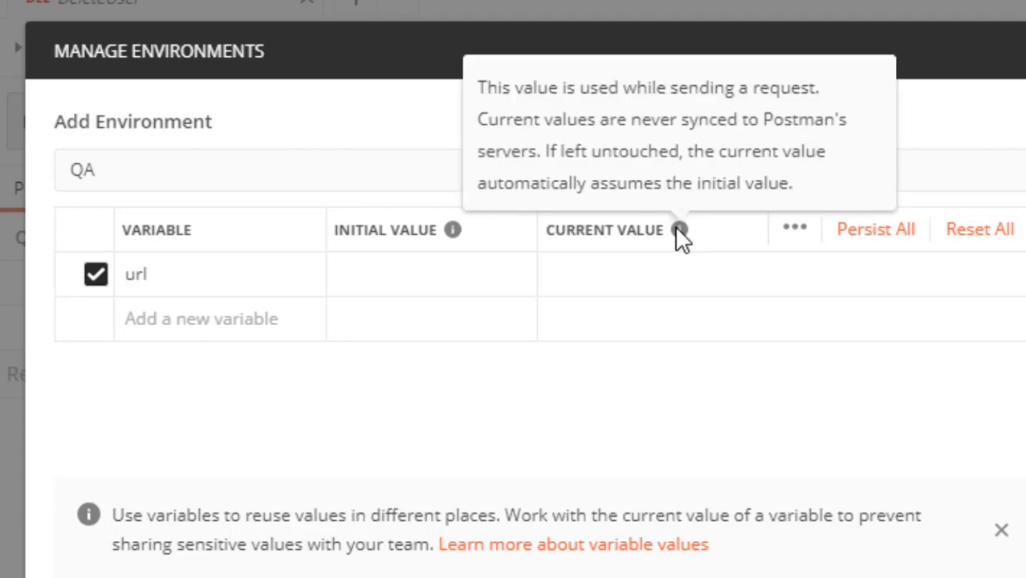
pyautogui.moveTo(455, 236)
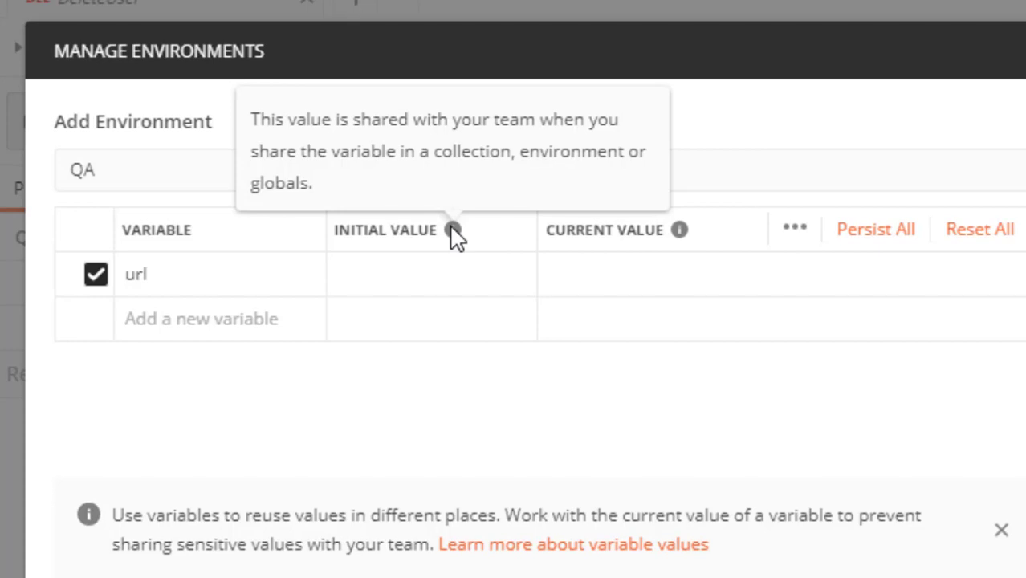
pyautogui.click(564, 272)
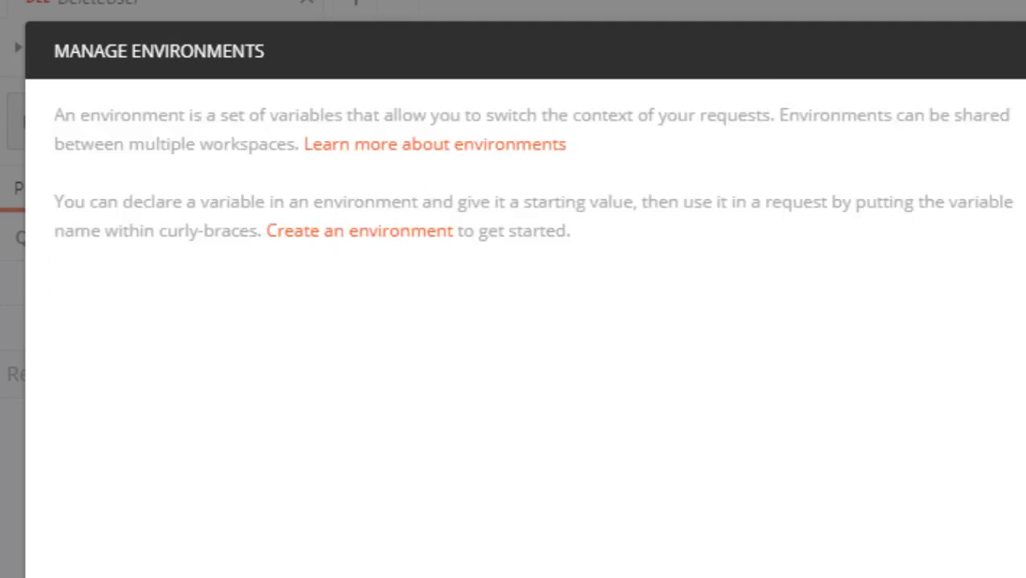
pyautogui.press('Escape')
# Step: Compare the base URL and resource path portions of the GetUser, CreateUser and DeleteUser request URLs
pyautogui.moveTo(318, 122); pyautogui.dragTo(151, 123)
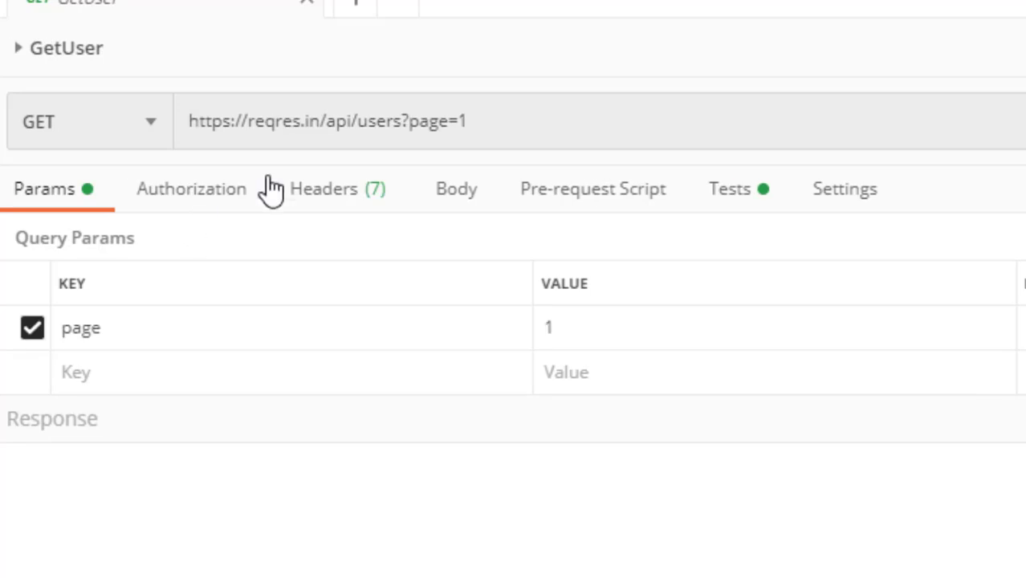
pyautogui.moveTo(320, 121); pyautogui.dragTo(573, 123)
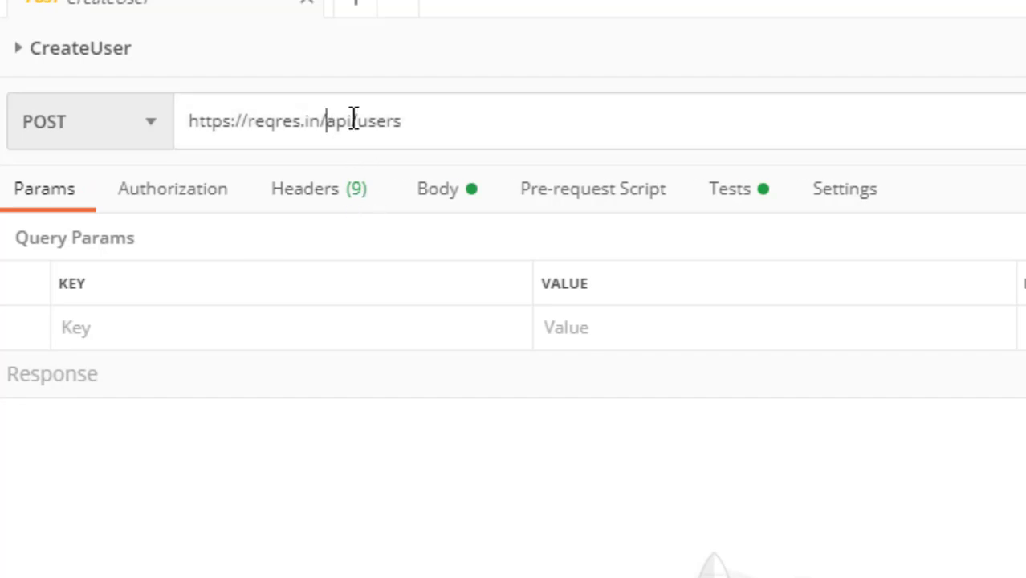
pyautogui.moveTo(325, 122); pyautogui.dragTo(401, 121)
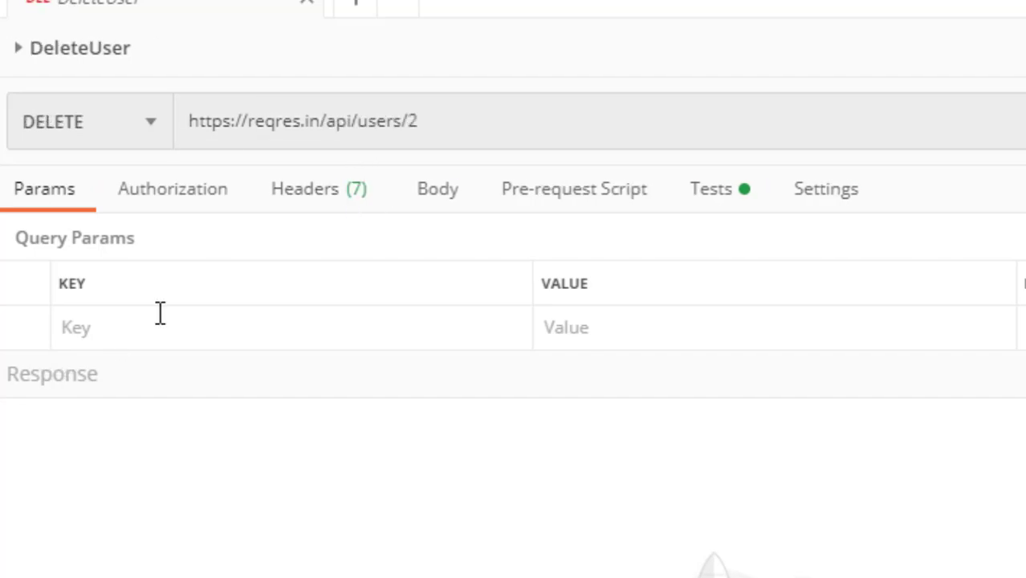
pyautogui.moveTo(327, 121); pyautogui.dragTo(545, 121)
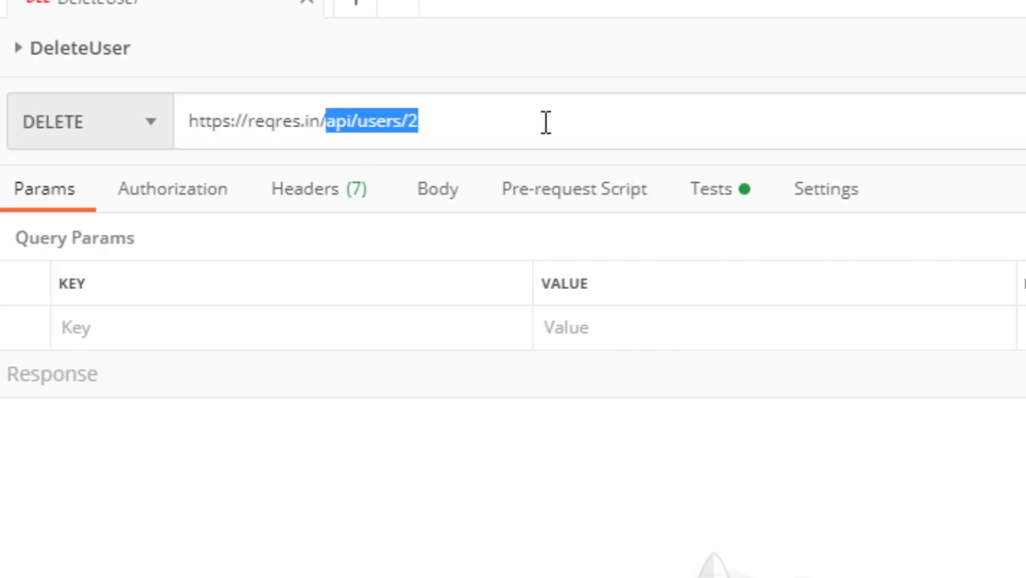
pyautogui.moveTo(321, 121); pyautogui.dragTo(178, 131)
pyautogui.hotkey('ctrl', 'c')
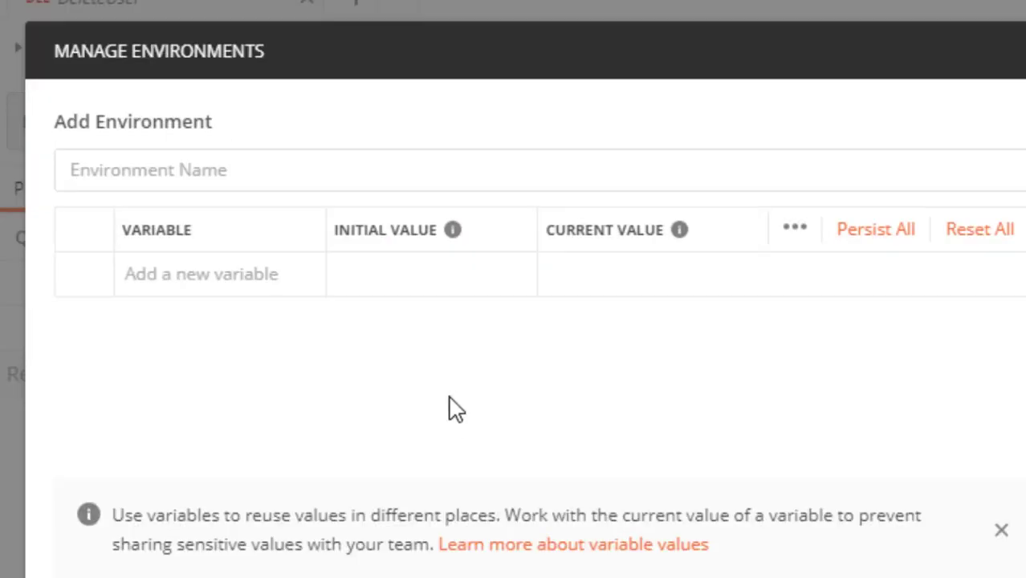
pyautogui.write('QA')
pyautogui.click(268, 277)
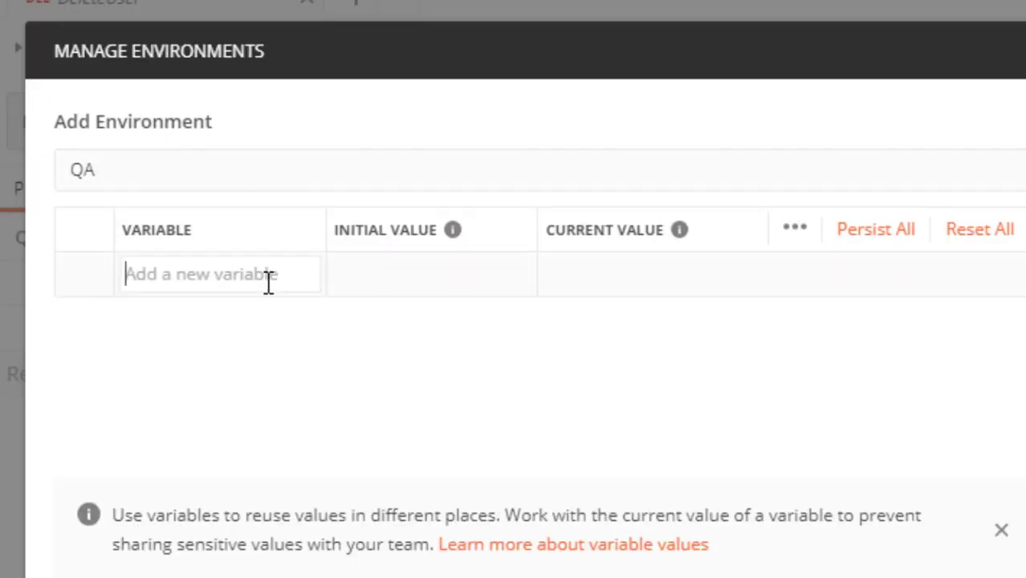
pyautogui.write('url')
pyautogui.click(642, 282)
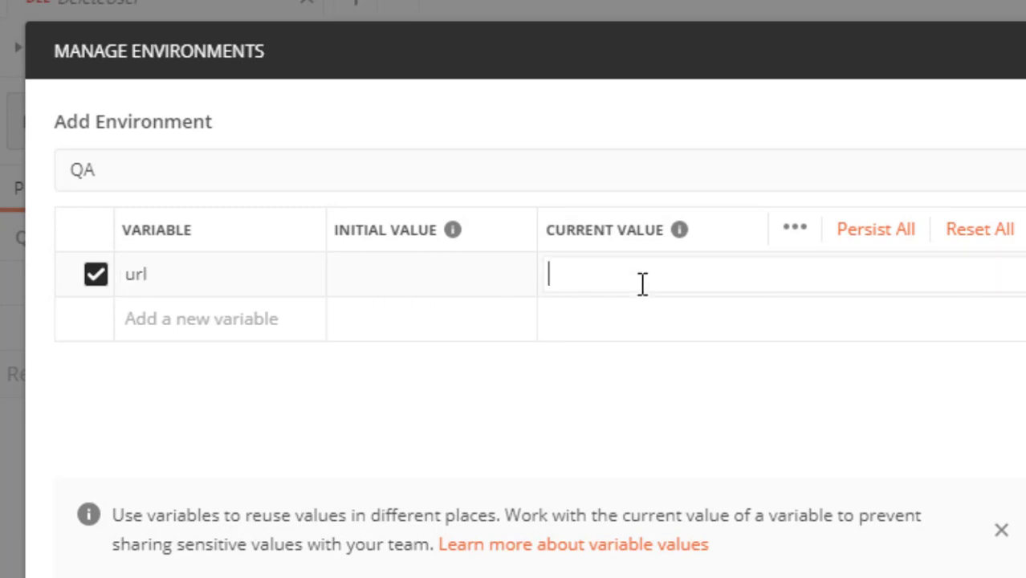
pyautogui.hotkey('ctrl', 'v')
pyautogui.click(630, 425)
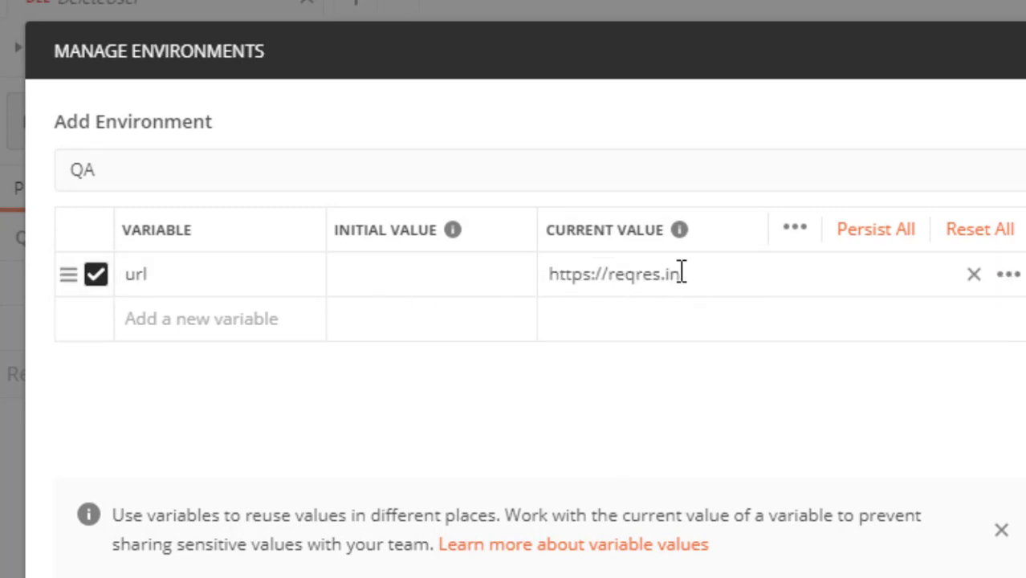
pyautogui.click(480, 274)
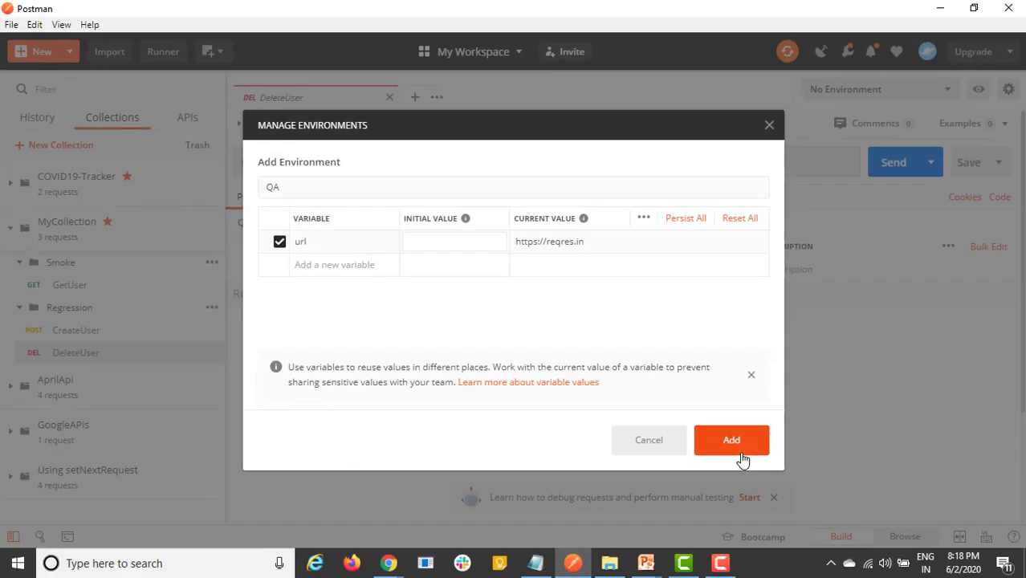
pyautogui.click(738, 451)
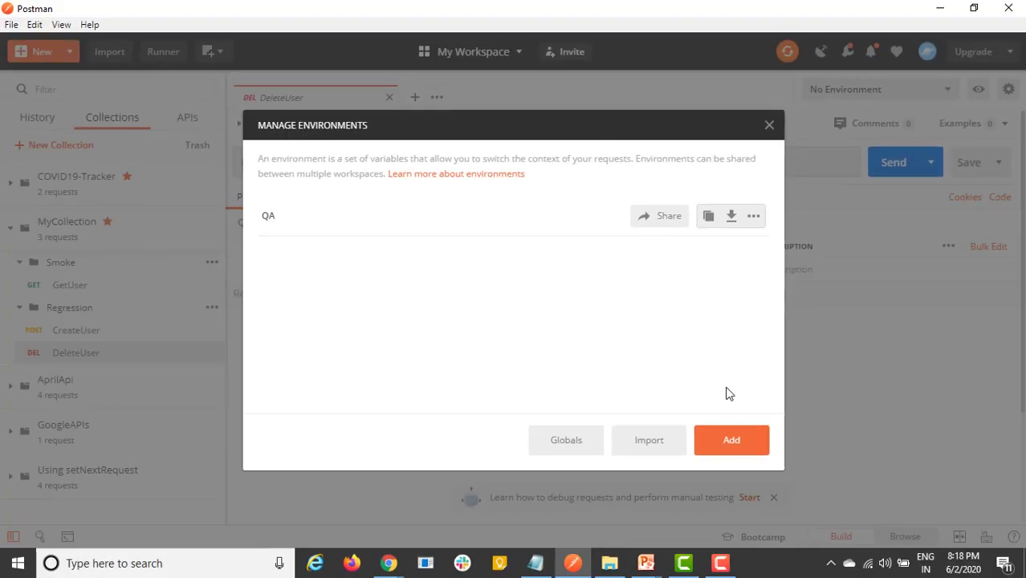
# Step: Duplicate the QA environment and rename the copy to Prod
pyautogui.click(733, 440)
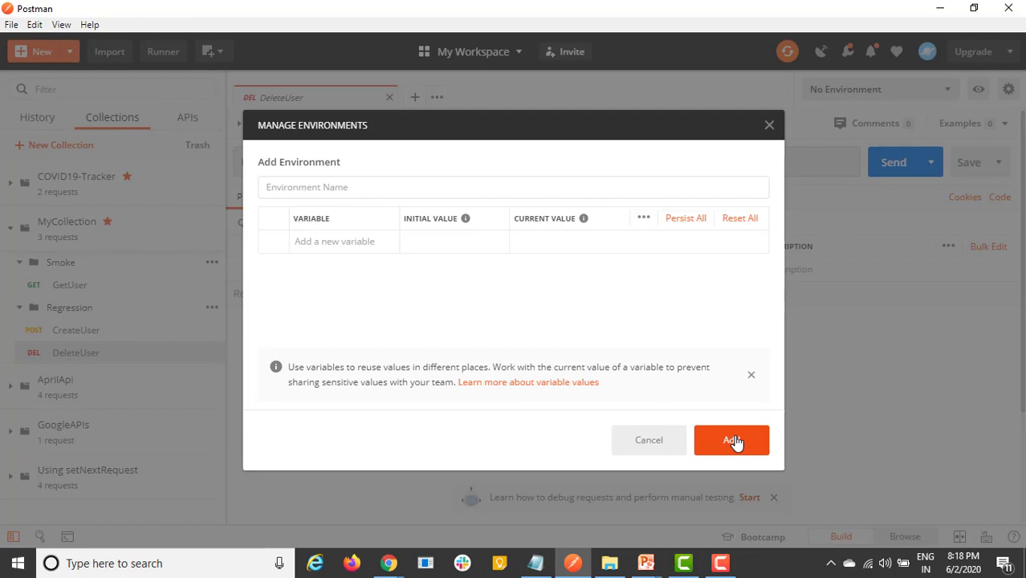
pyautogui.click(684, 443)
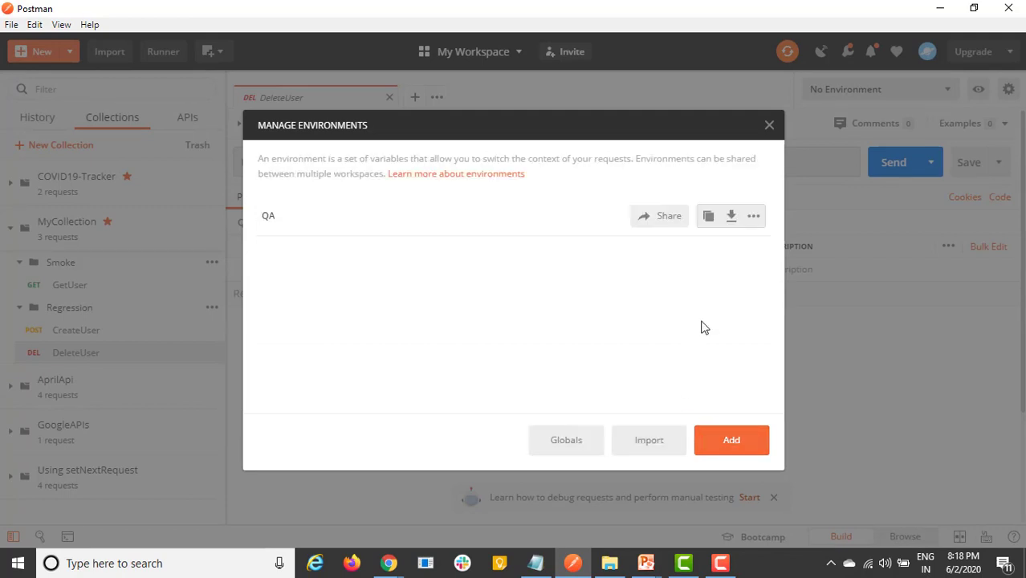
pyautogui.click(709, 220)
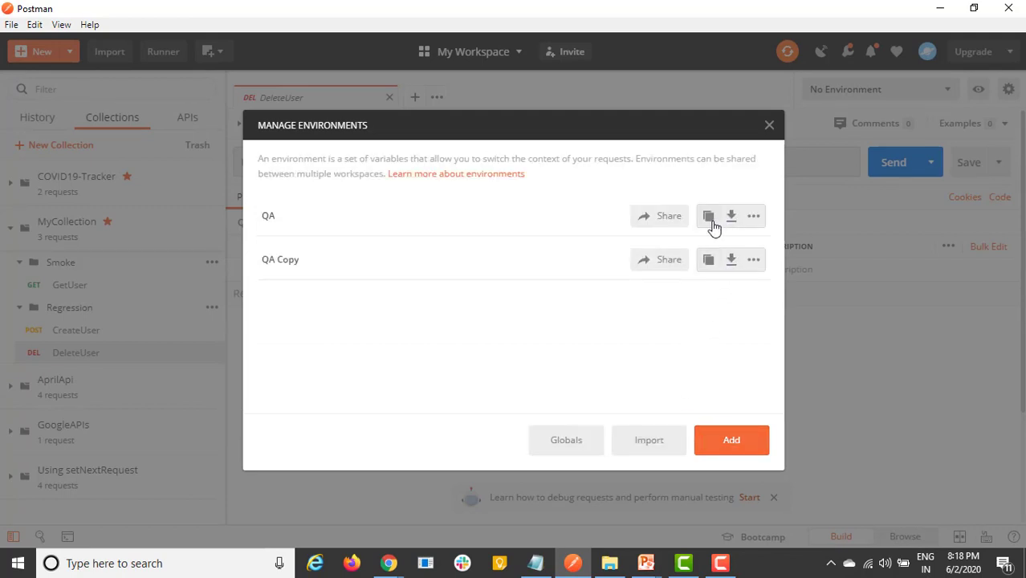
pyautogui.click(755, 262)
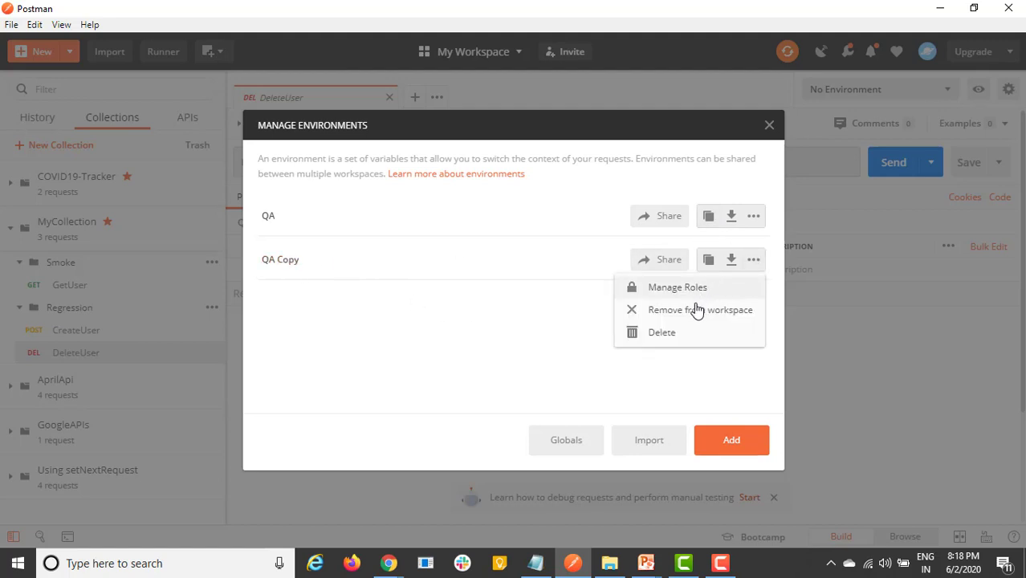
pyautogui.click(561, 312)
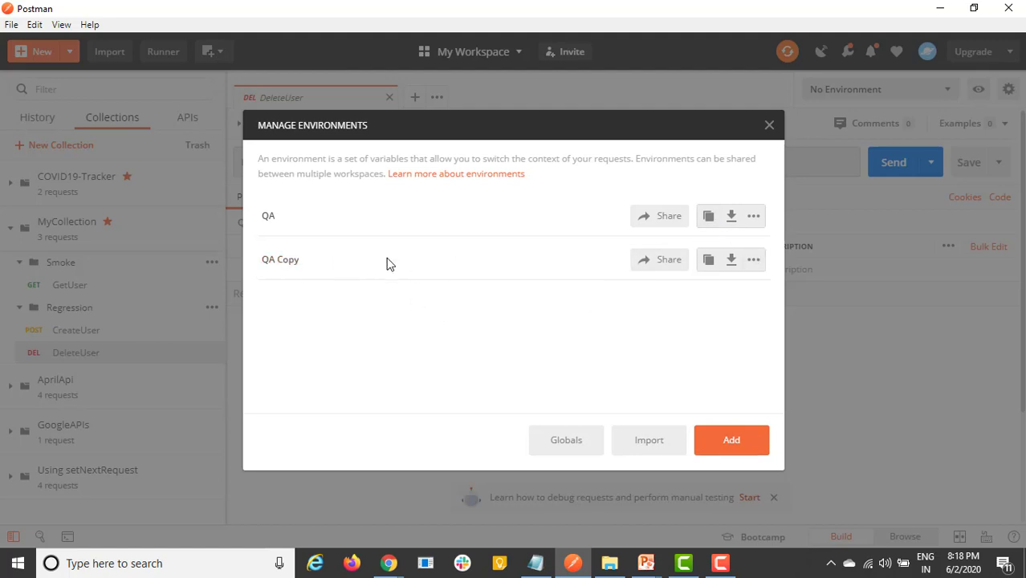
pyautogui.click(277, 261)
pyautogui.tripleClick(298, 189)
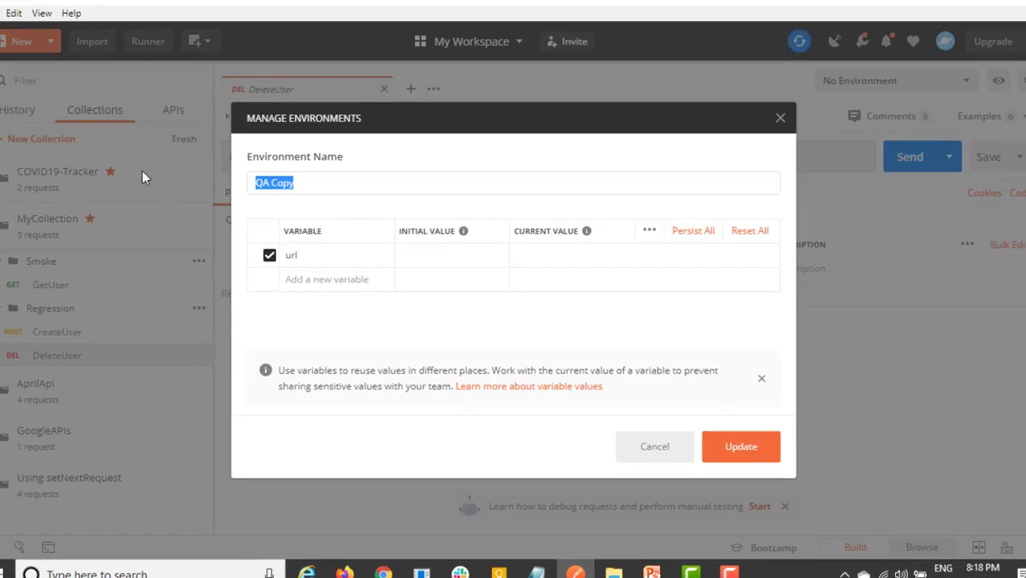
pyautogui.write('Prod')
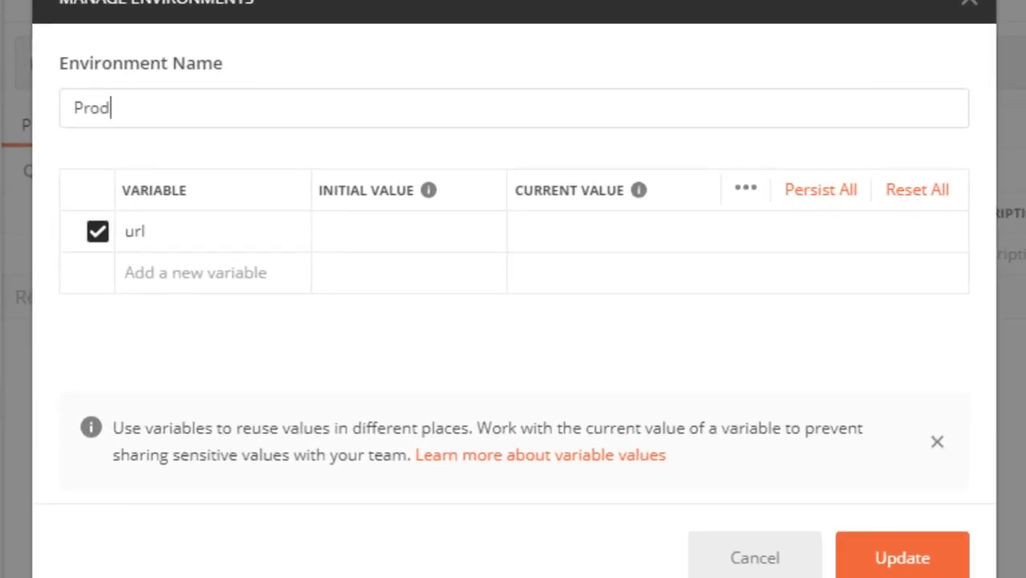
pyautogui.click(568, 229)
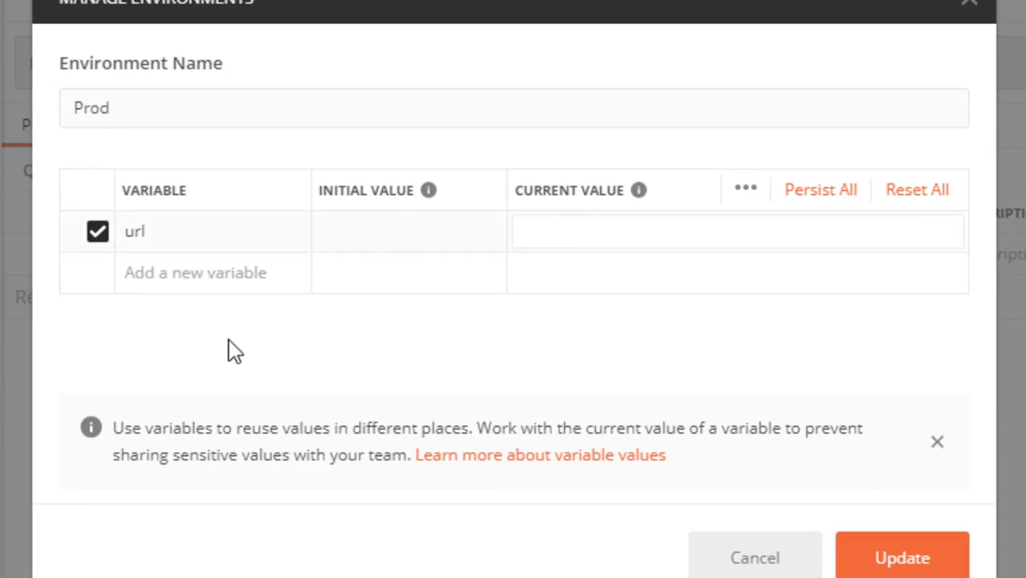
pyautogui.hotkey('ctrl', 'v')
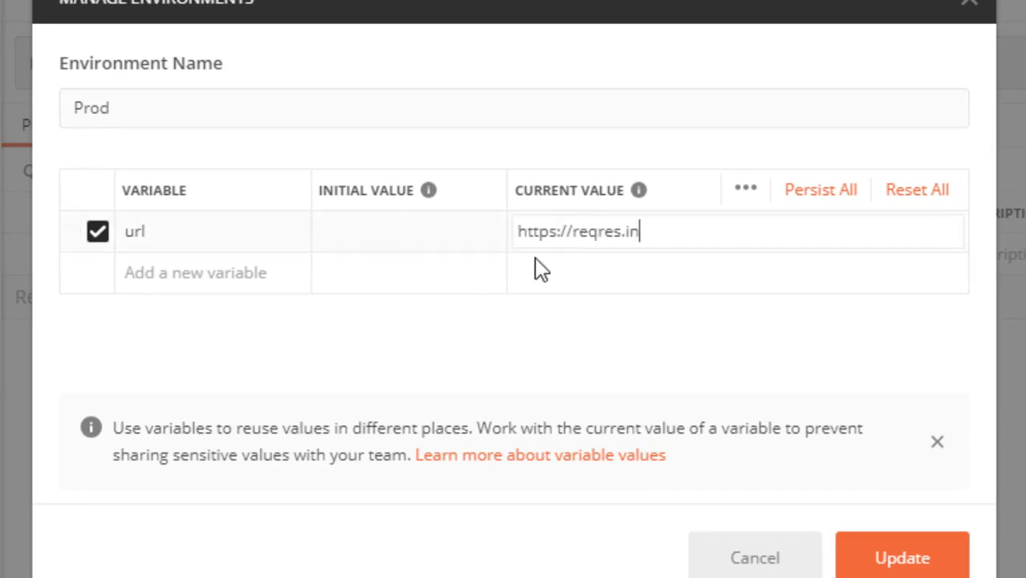
pyautogui.click(624, 233)
pyautogui.write('prod')
pyautogui.click(668, 381)
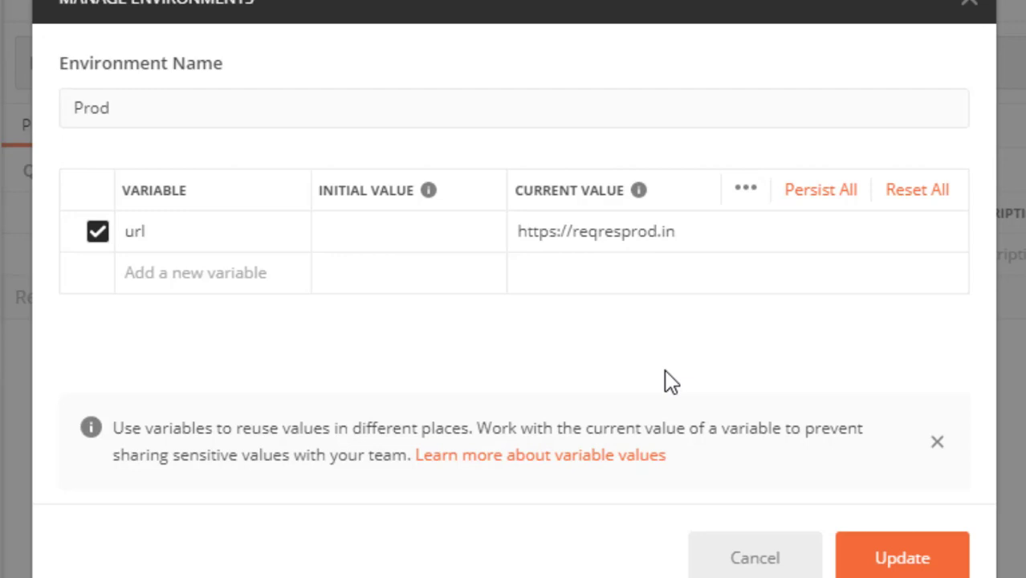
pyautogui.click(889, 558)
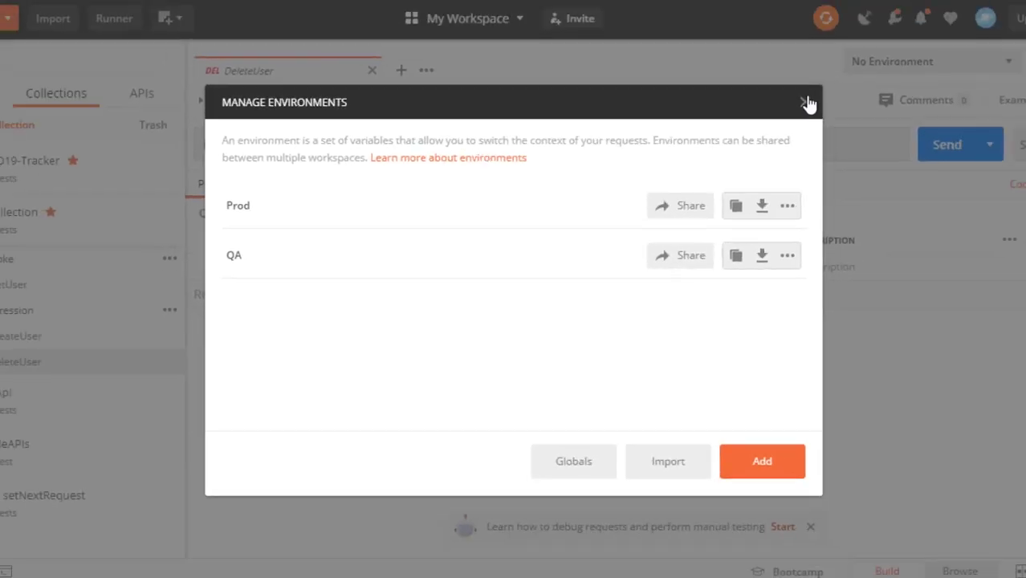
pyautogui.click(969, 2)
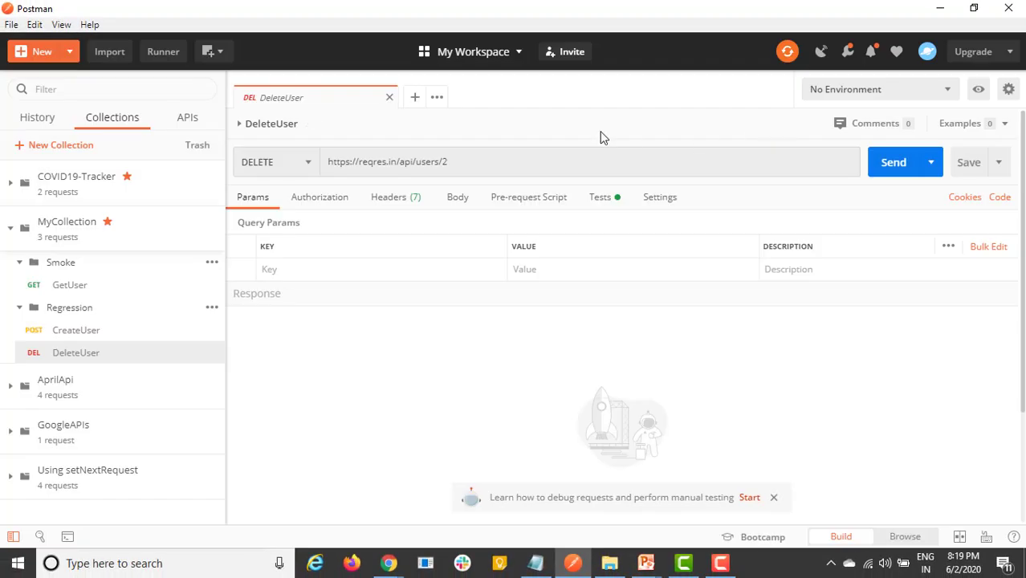
# Step: Replace the base URL of the GetUser request with {{url}} and make QA the active environment
pyautogui.click(112, 289)
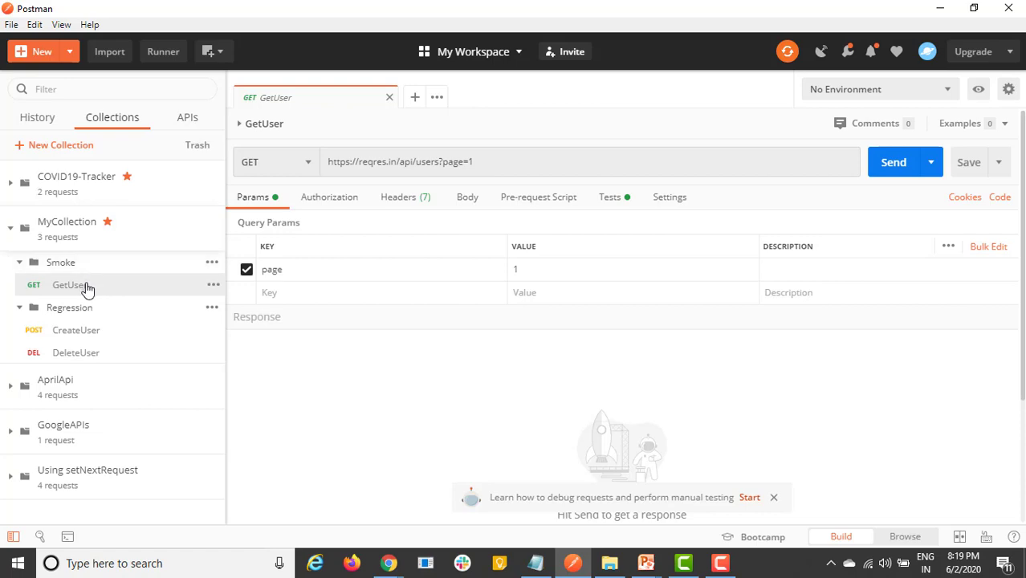
pyautogui.click(853, 90)
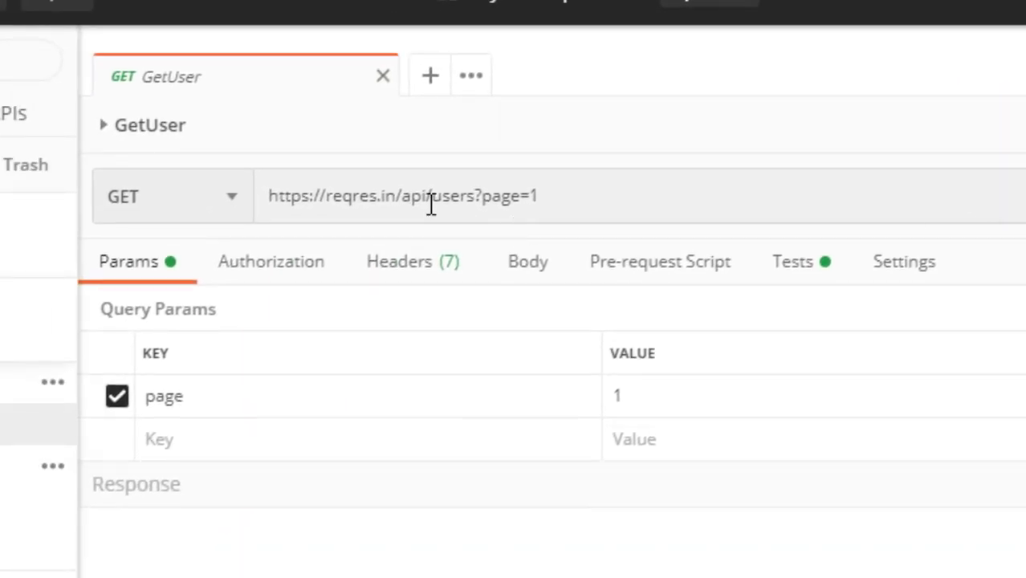
pyautogui.moveTo(394, 195); pyautogui.dragTo(204, 183)
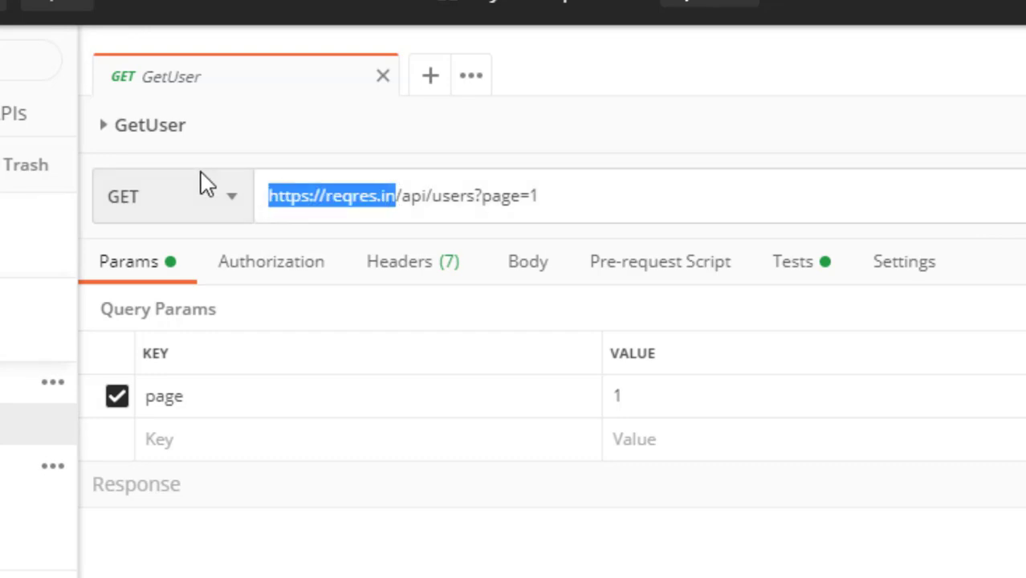
pyautogui.press('BackSpace')
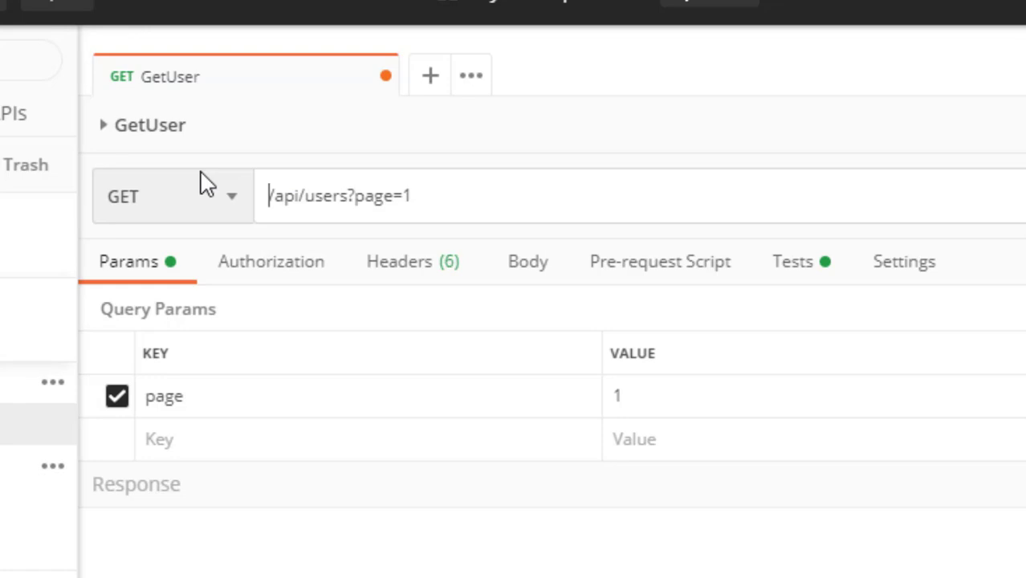
pyautogui.write('{{')
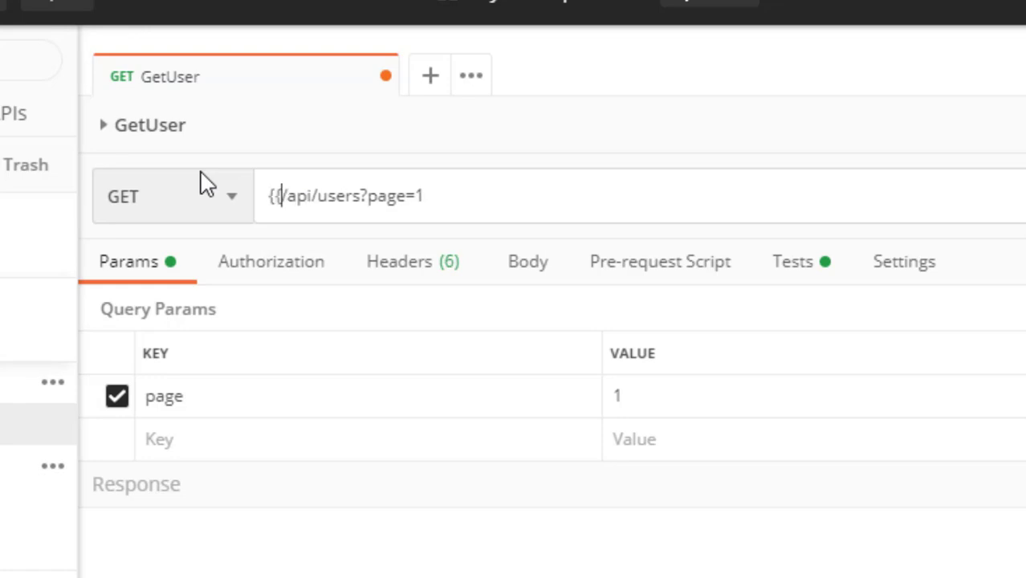
pyautogui.write('url')
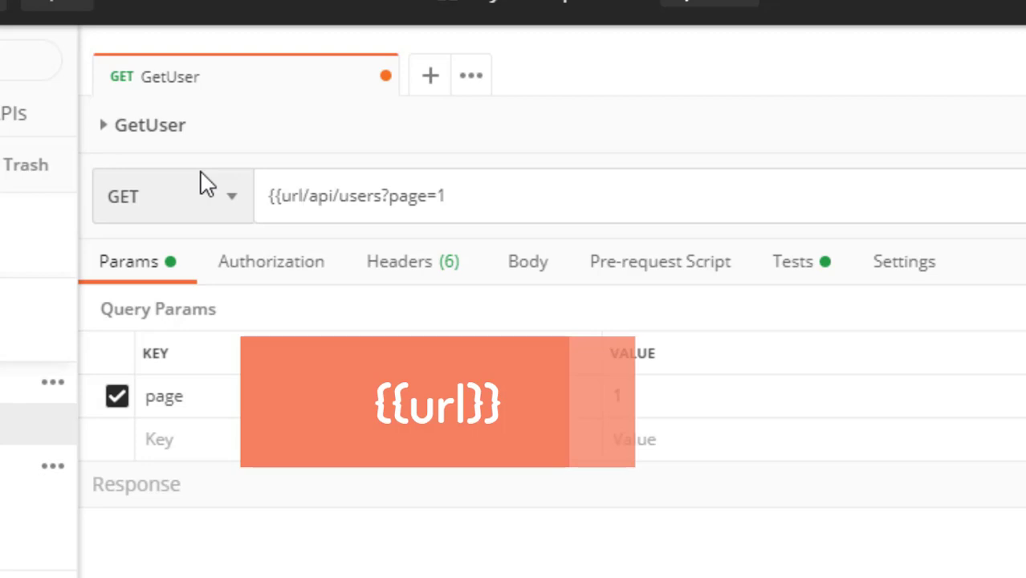
pyautogui.write('}}')
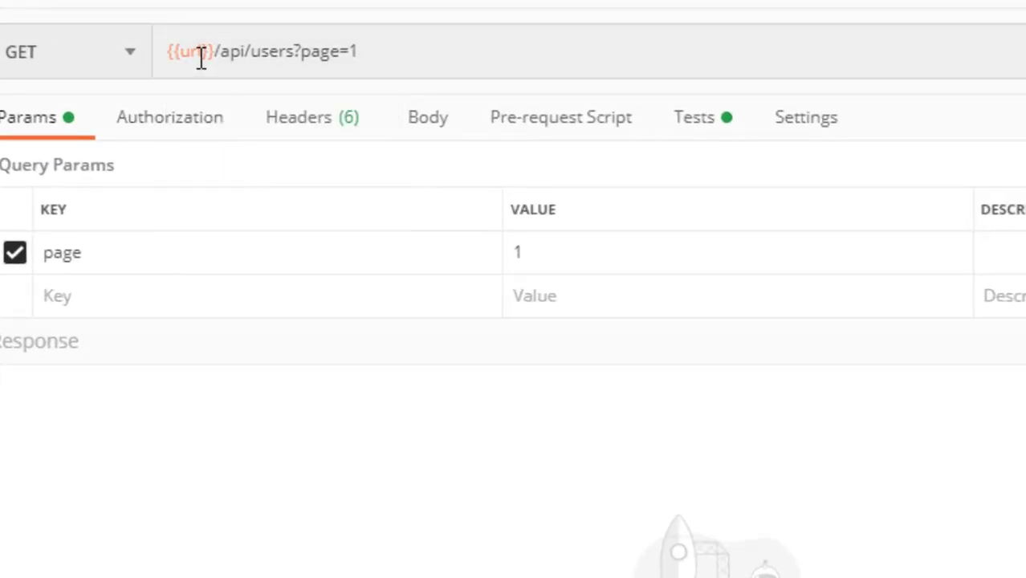
pyautogui.moveTo(201, 58)
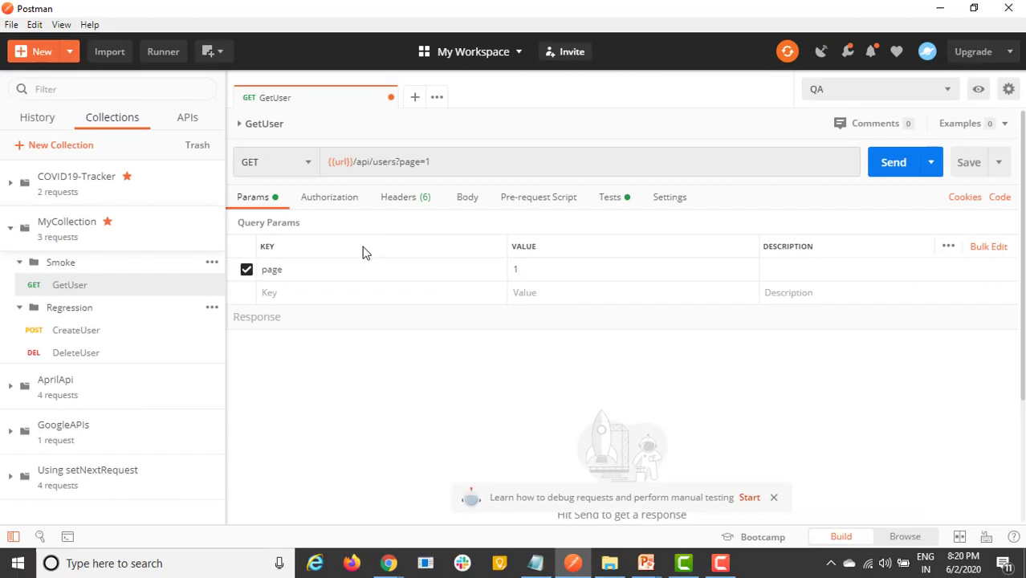
# Step: Replace the base URL of the CreateUser request with the {{url}} variable
pyautogui.click(107, 330)
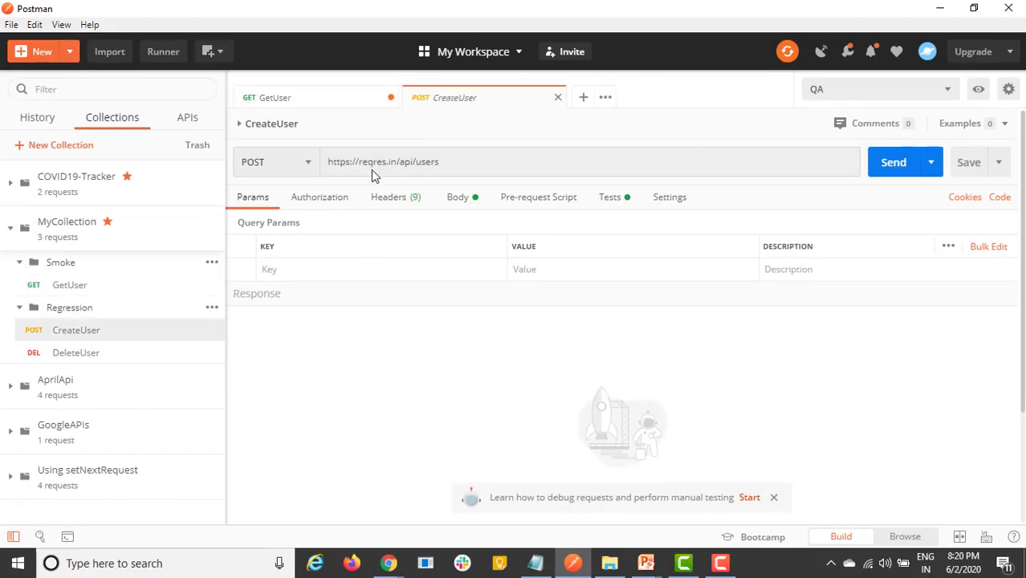
pyautogui.moveTo(394, 162); pyautogui.dragTo(247, 160)
pyautogui.press('BackSpace')
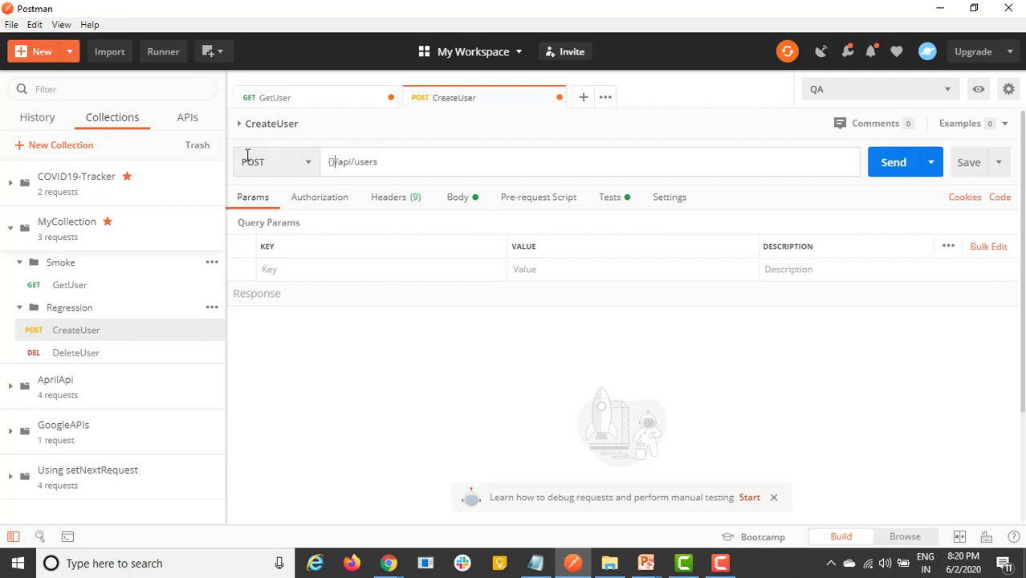
pyautogui.write('{{url}}')
pyautogui.click(277, 355)
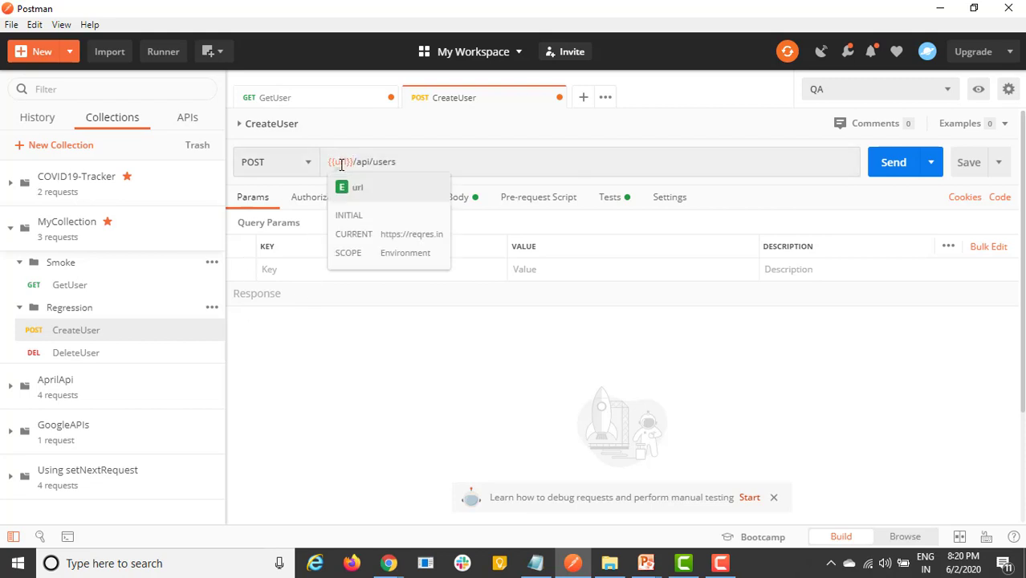
# Step: Replace the base URL of the DeleteUser request with the {{url}} variable, keeping its resource path
pyautogui.click(85, 354)
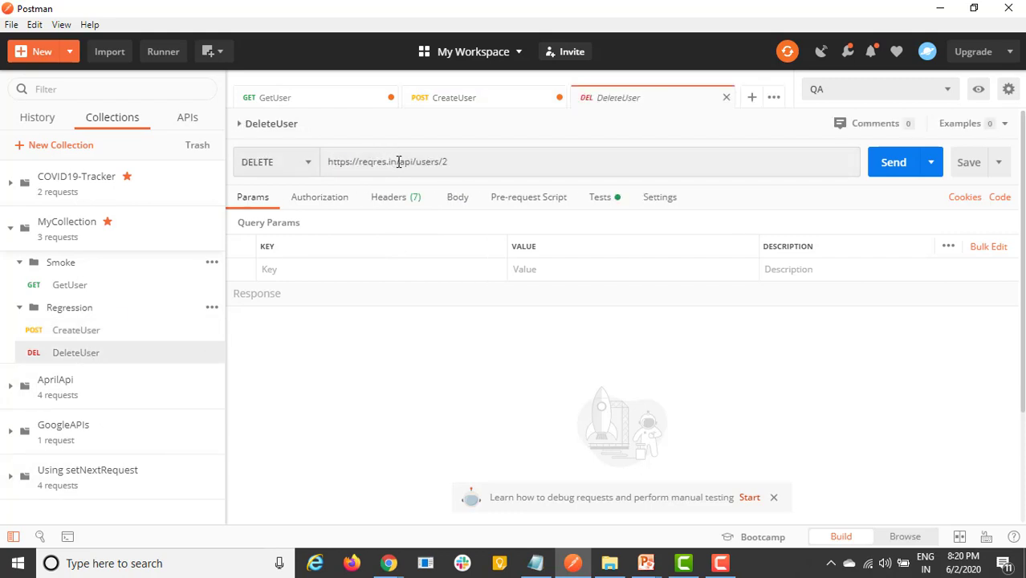
pyautogui.moveTo(396, 161); pyautogui.dragTo(286, 164)
pyautogui.press('BackSpace')
pyautogui.write('{{')
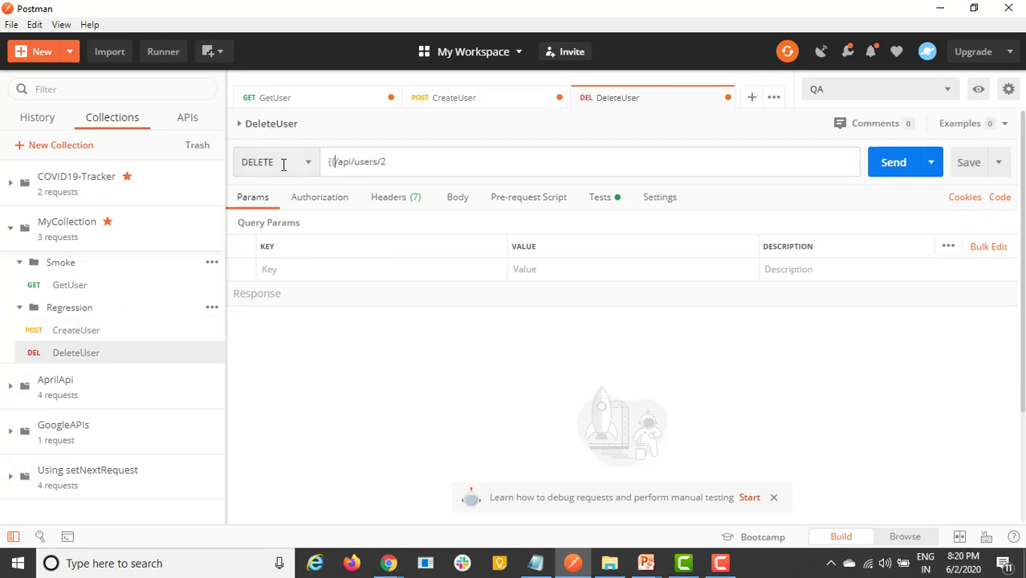
pyautogui.write('url}}')
pyautogui.click(317, 382)
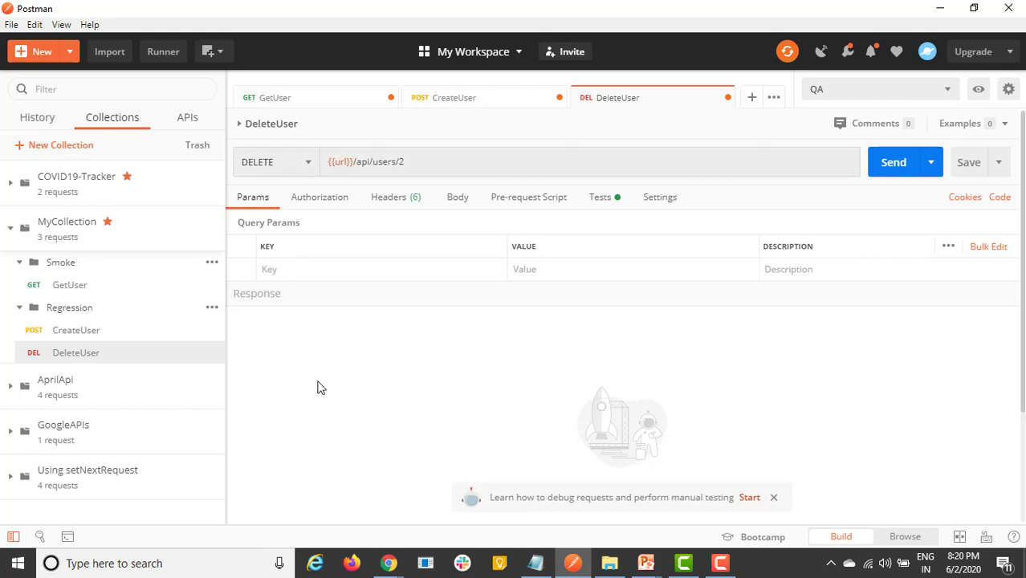
# Step: Send the GetUser request using the QA environment and compare its test results with its test script
pyautogui.click(98, 287)
pyautogui.click(893, 163)
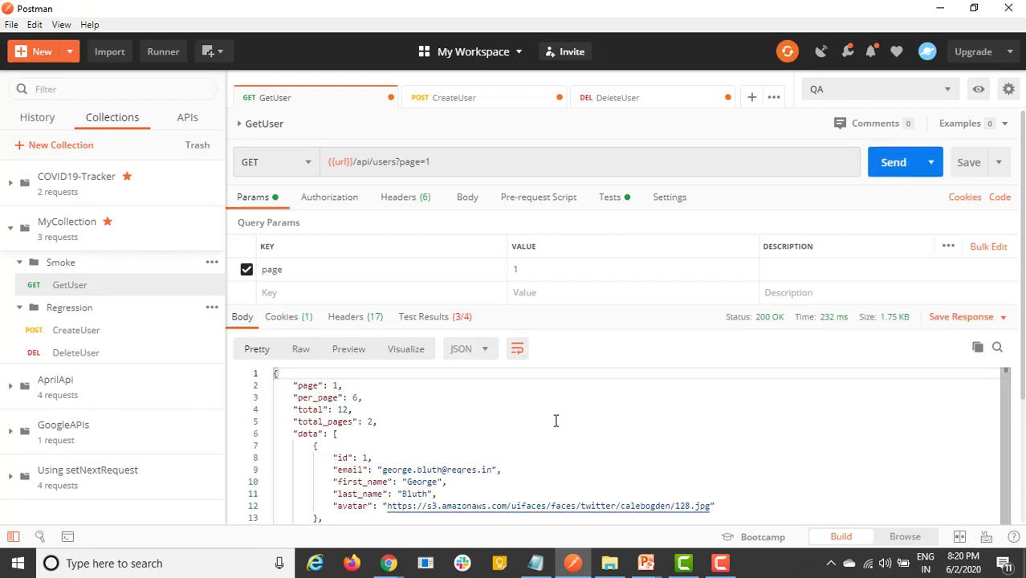
pyautogui.click(457, 320)
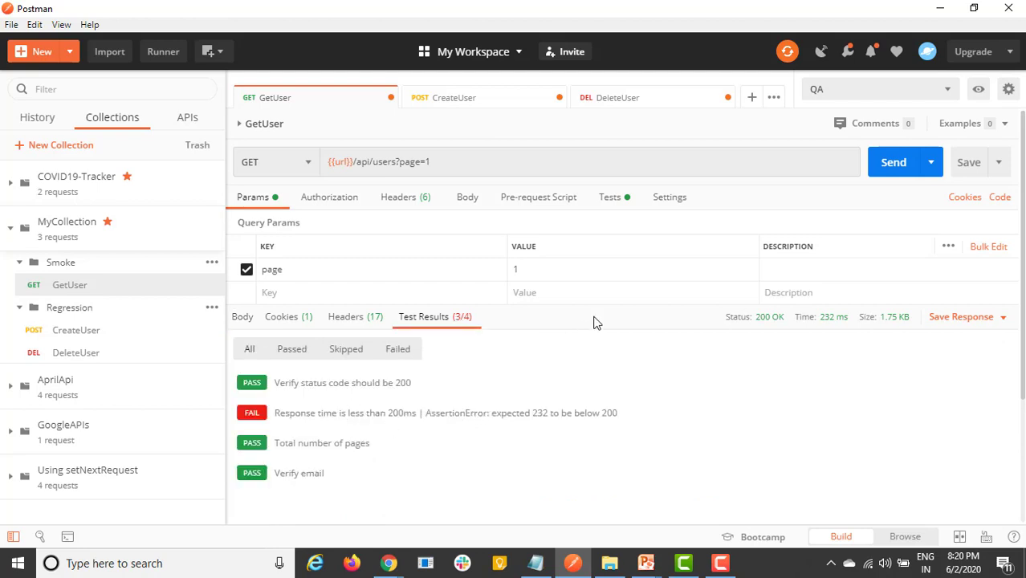
pyautogui.click(614, 201)
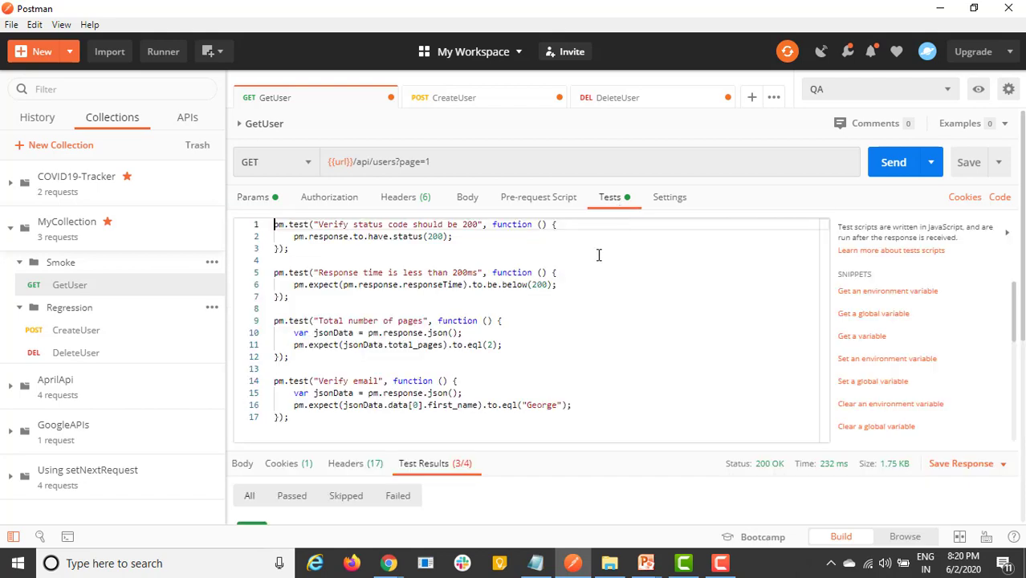
# Step: Set the response time limit in the GetUser test script to 500 and resend the request
pyautogui.click(539, 289)
pyautogui.press('BackSpace')
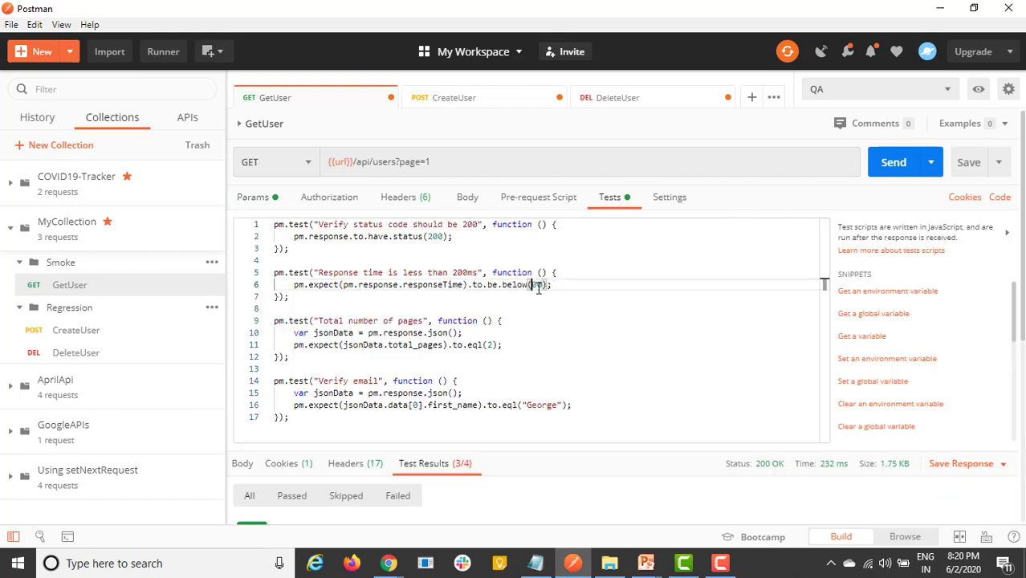
pyautogui.write('5')
pyautogui.click(900, 168)
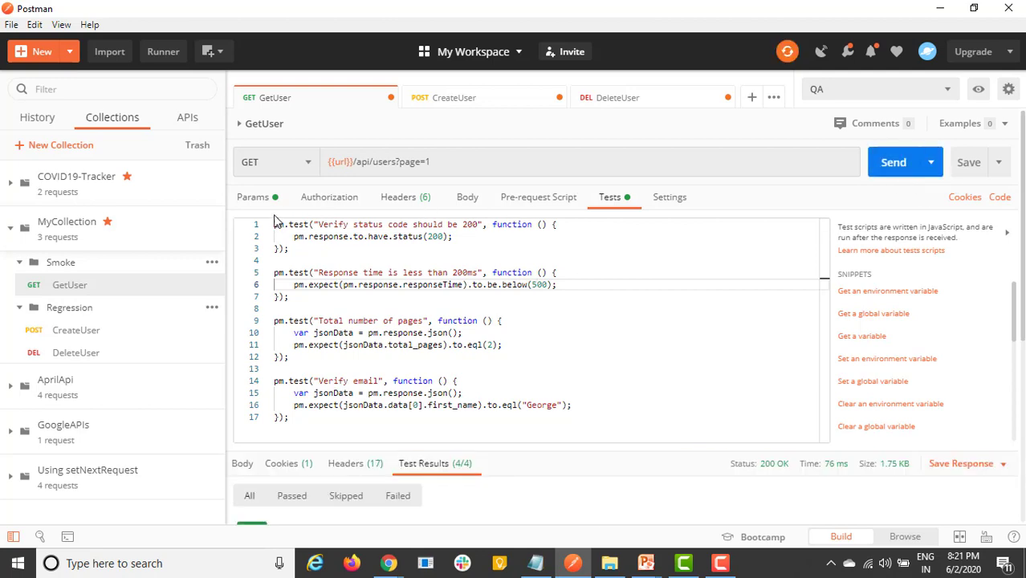
# Step: Review the GetUser test results and response body from the latest run
pyautogui.scroll(-5, 573, 522)
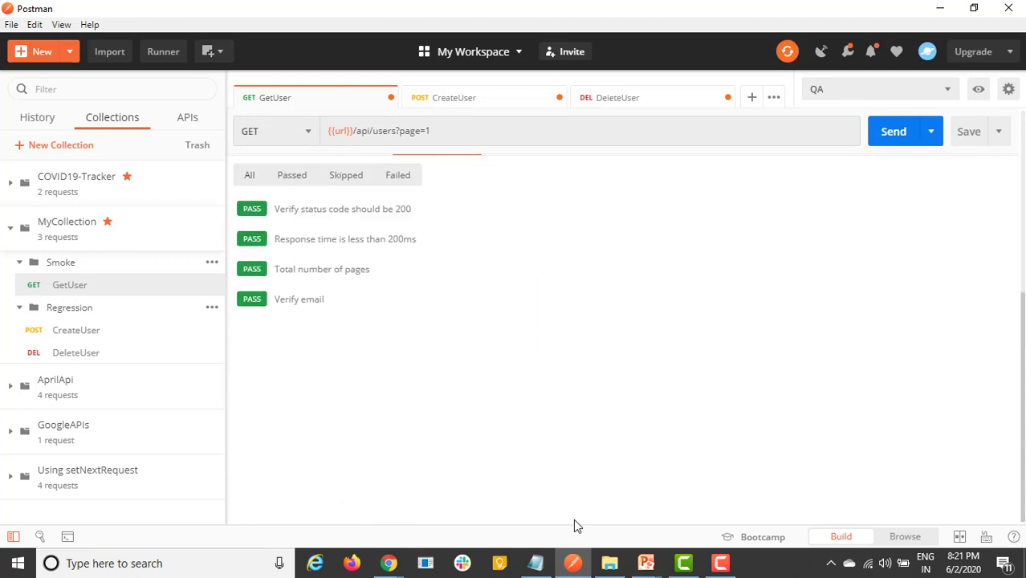
pyautogui.scroll(1, 573, 518)
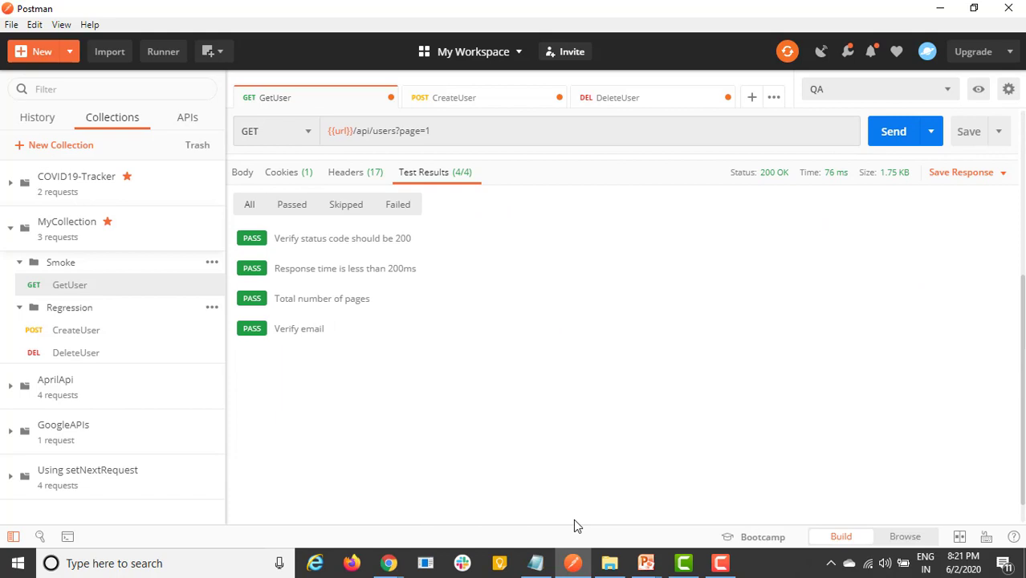
pyautogui.click(244, 173)
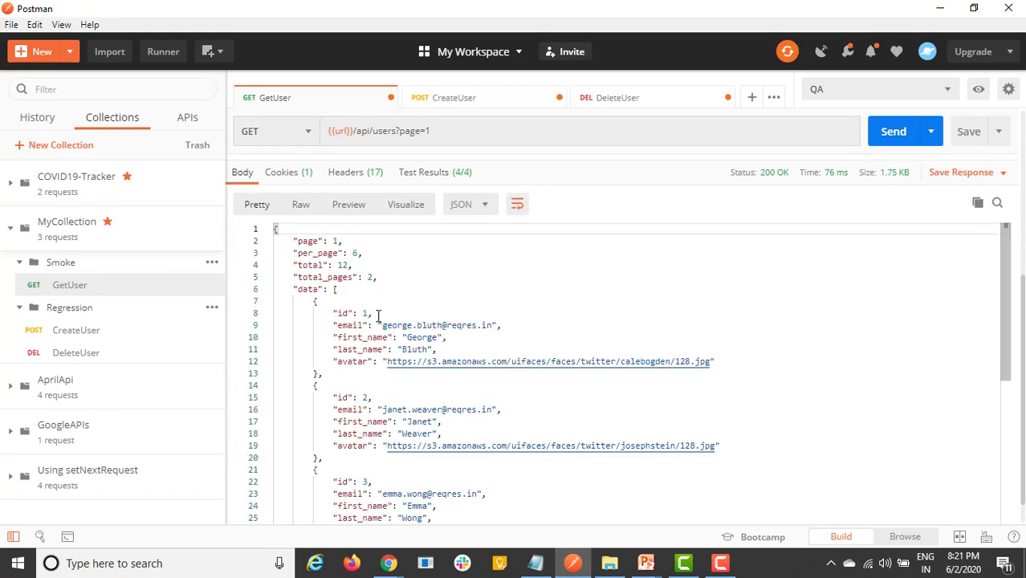
pyautogui.scroll(5, 361, 158)
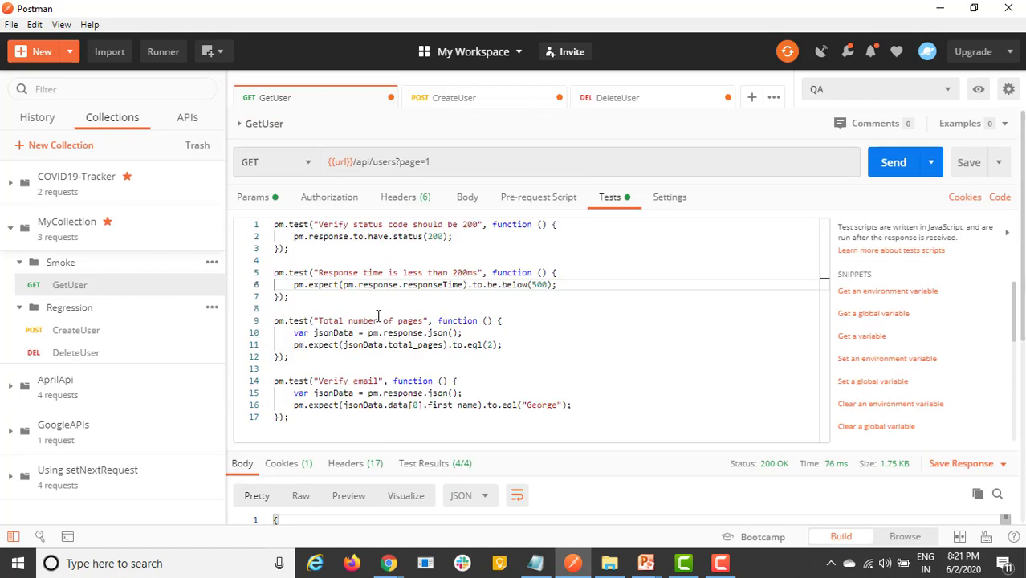
# Step: Change the variable in the GetUser request URL to {{url1}} and inspect how it resolves
pyautogui.click(347, 159)
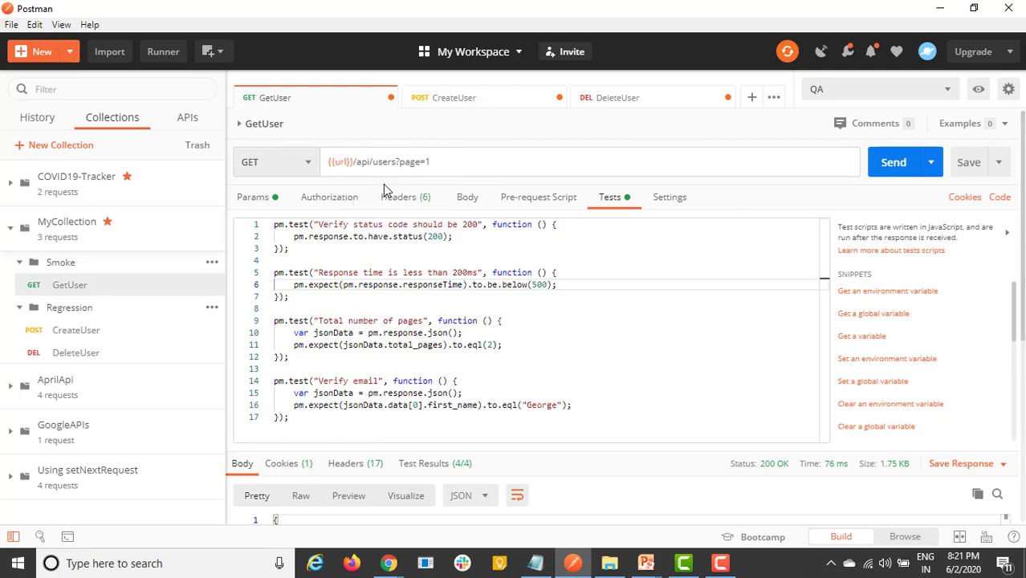
pyautogui.write('1')
pyautogui.click(356, 309)
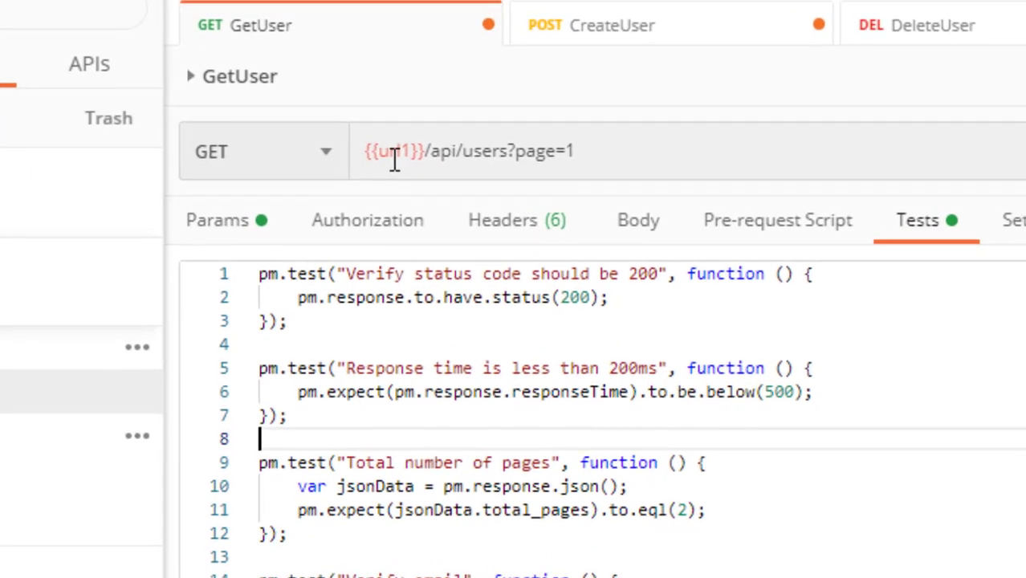
pyautogui.moveTo(342, 166)
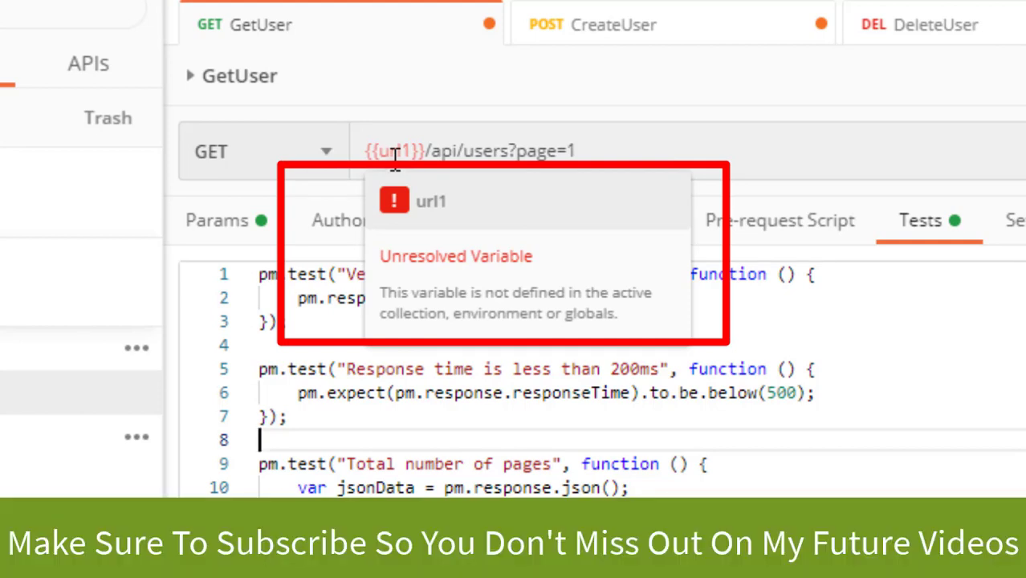
pyautogui.moveTo(398, 150)
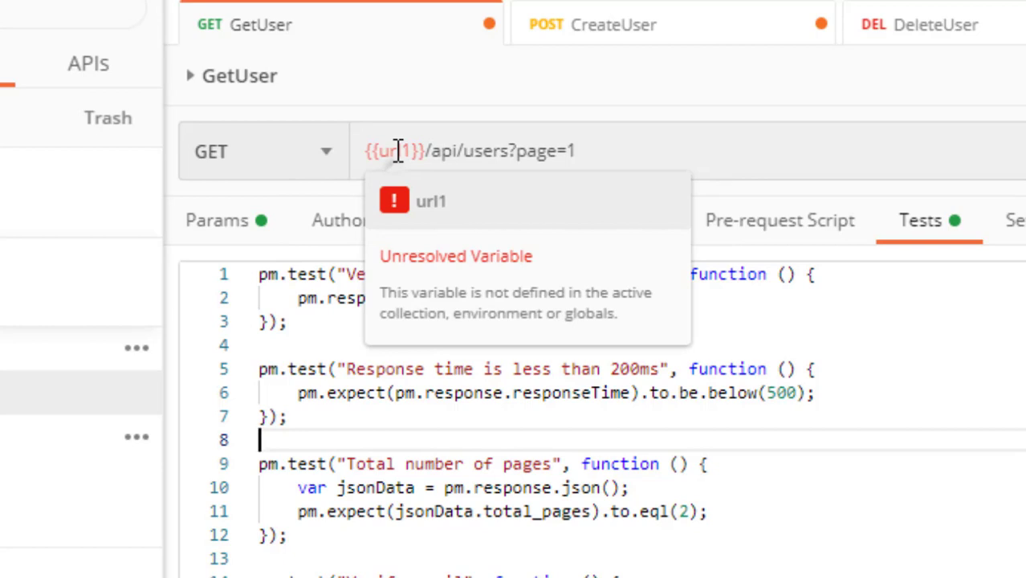
# Step: Restore the variable in the GetUser request URL to {{url}} and inspect how it resolves
pyautogui.click(412, 152)
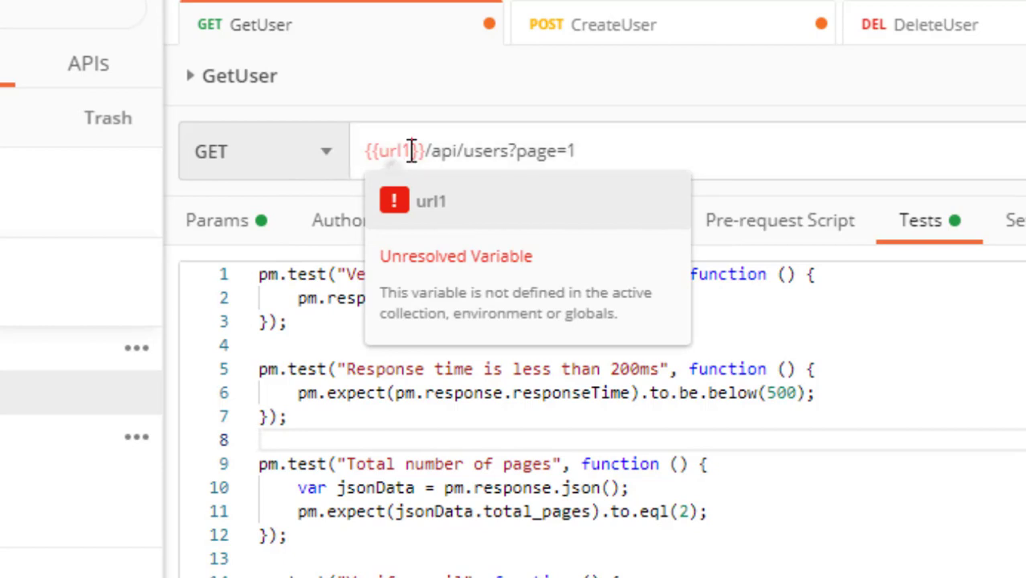
pyautogui.press('BackSpace')
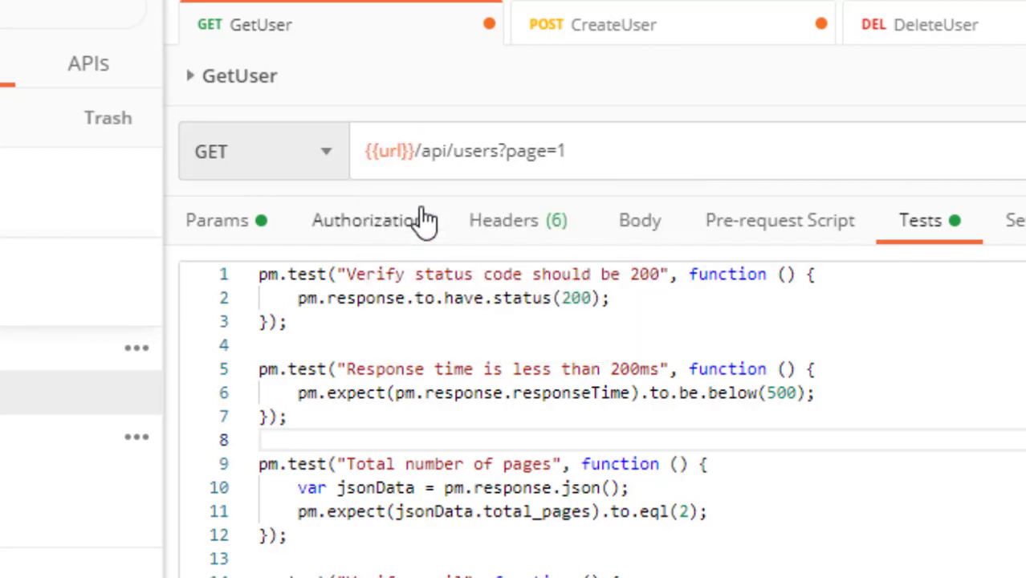
pyautogui.moveTo(390, 154)
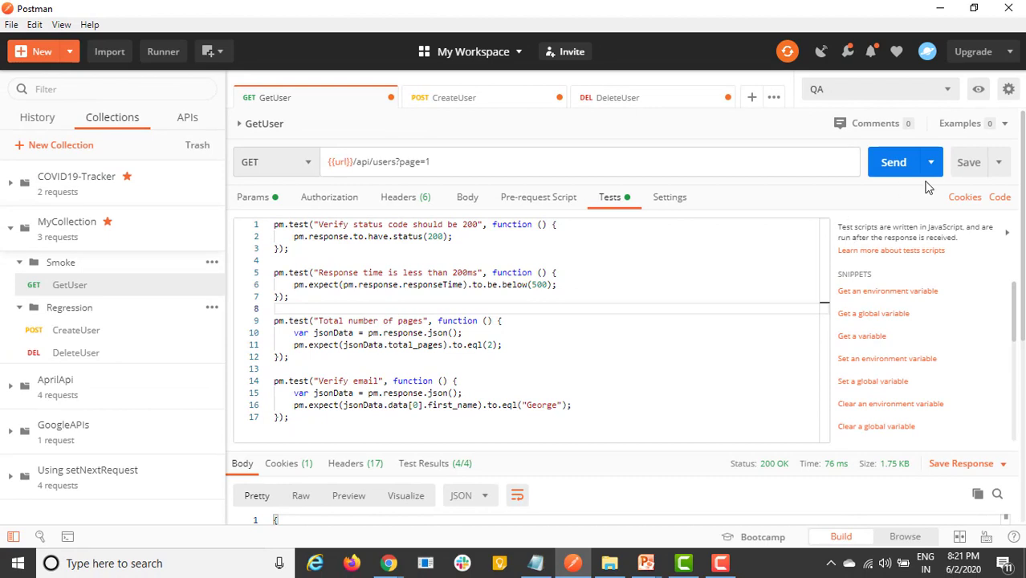
# Step: Make Prod the active environment and inspect the url variable in the GetUser and DeleteUser requests
pyautogui.click(895, 88)
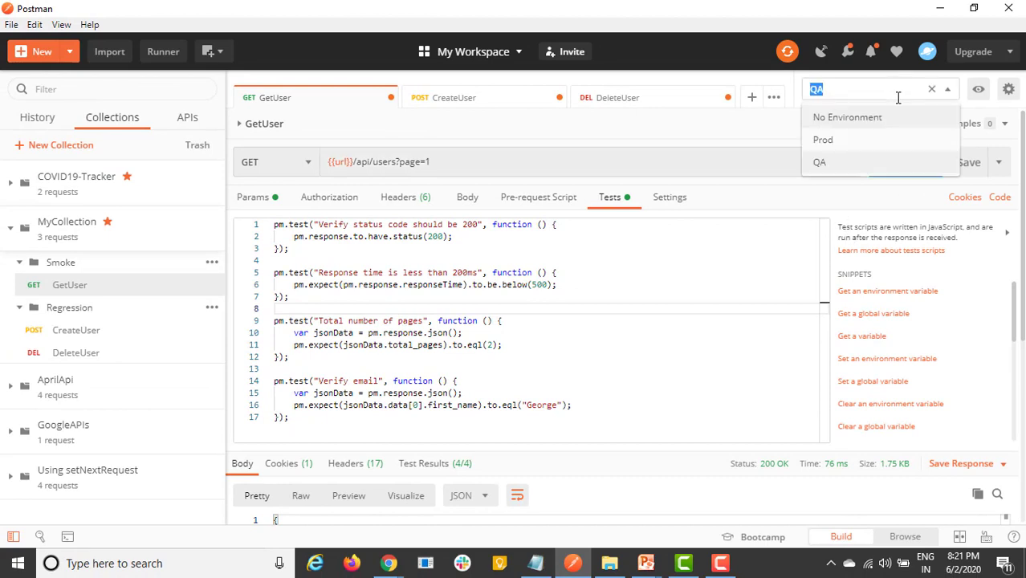
pyautogui.click(870, 140)
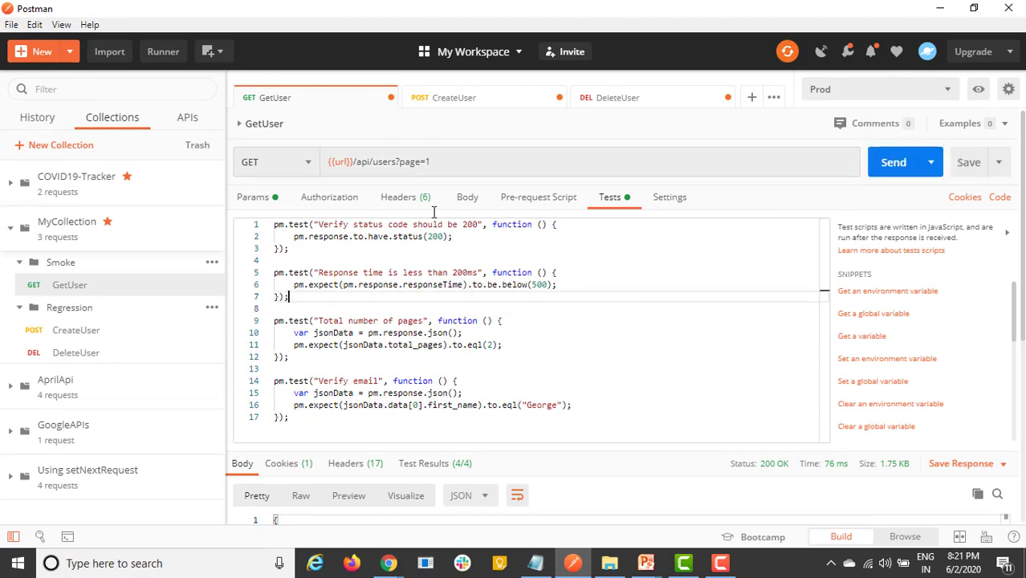
pyautogui.moveTo(342, 161)
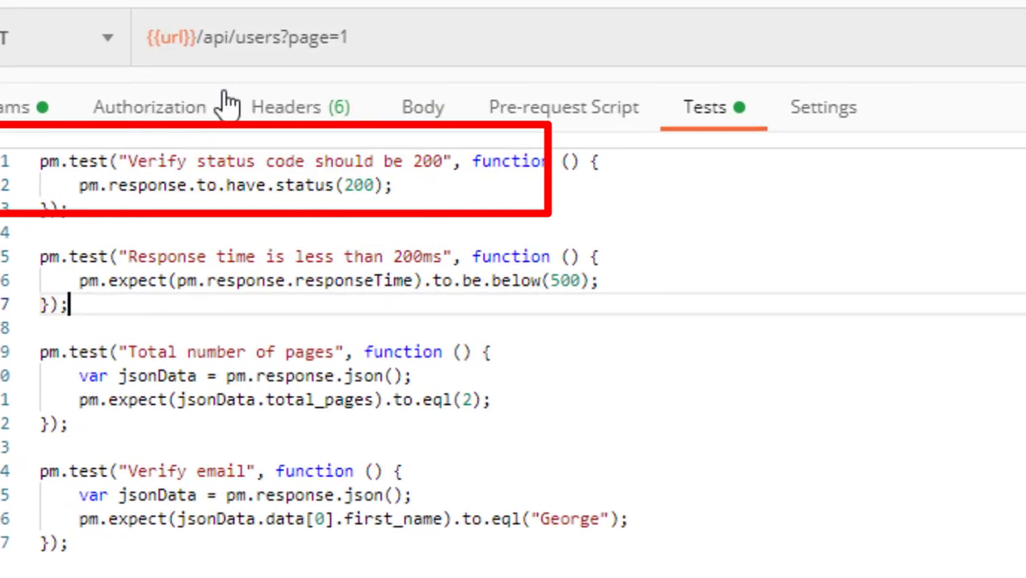
pyautogui.moveTo(239, 84)
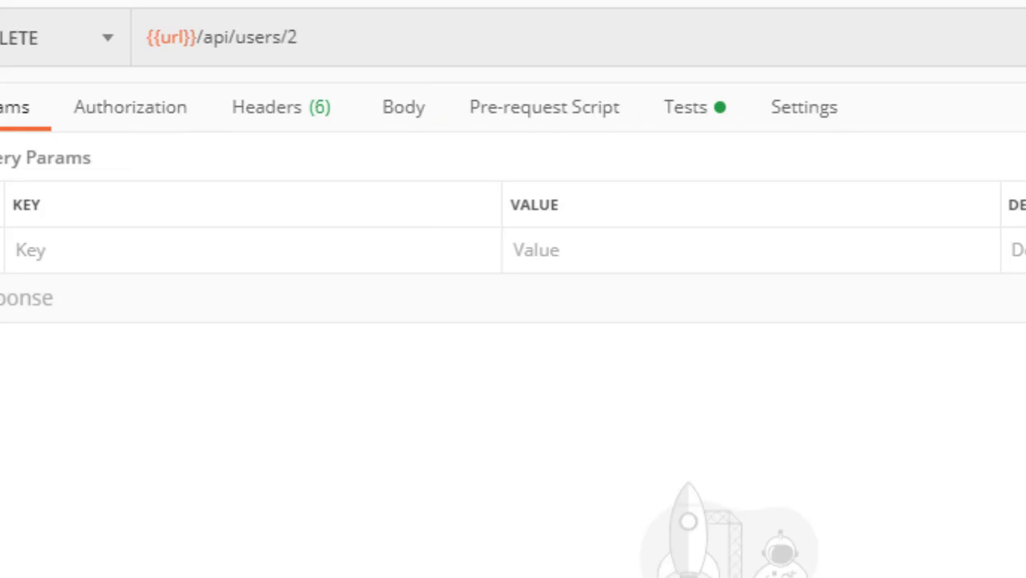
pyautogui.moveTo(165, 41)
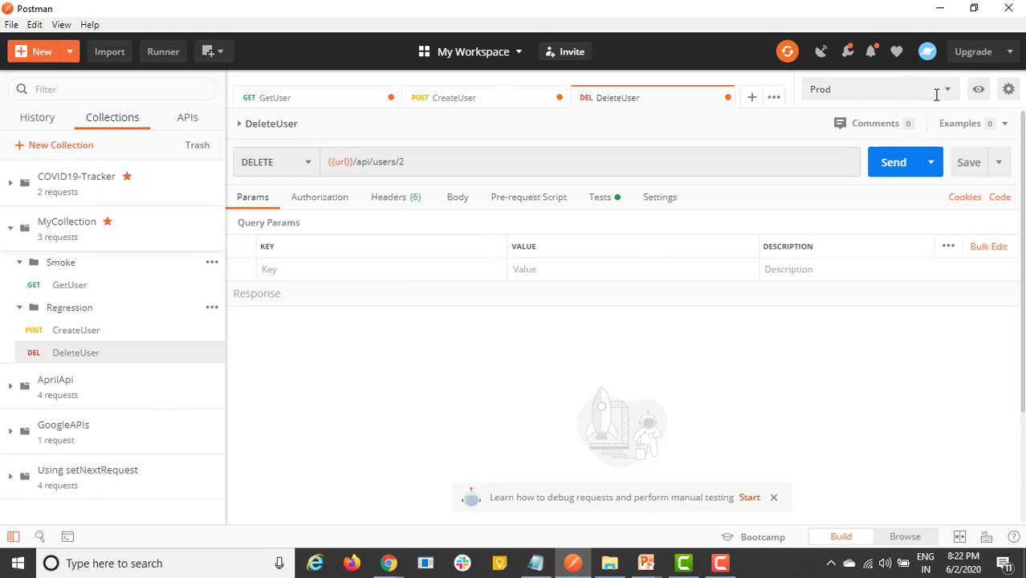
pyautogui.click(978, 92)
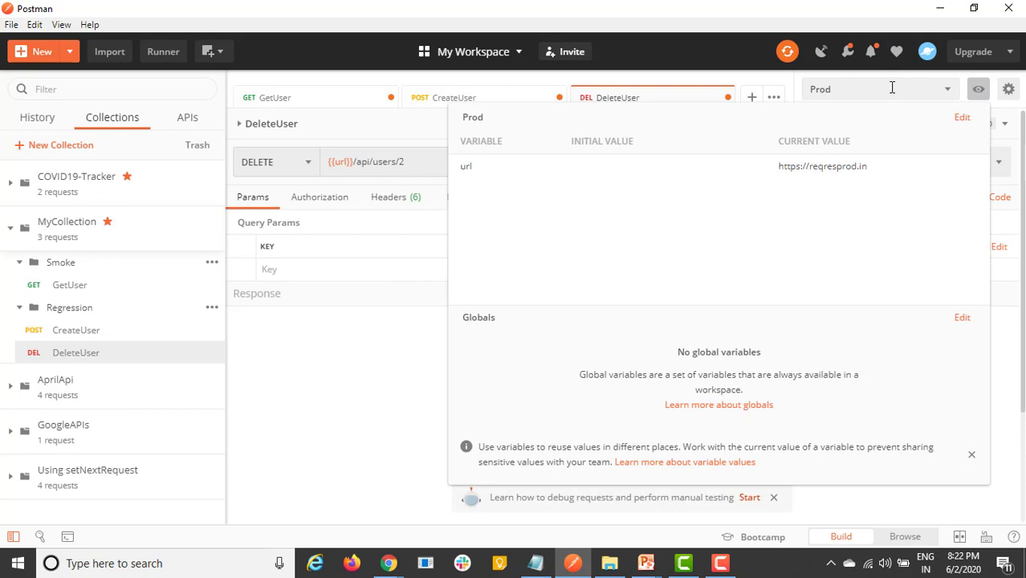
pyautogui.click(961, 118)
pyautogui.click(594, 257)
pyautogui.write('new')
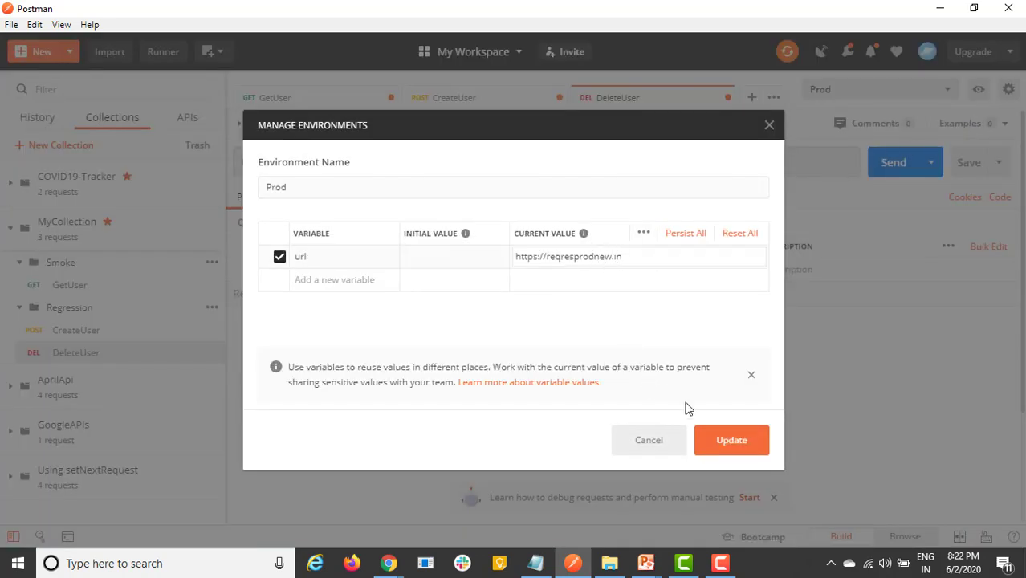
pyautogui.click(717, 442)
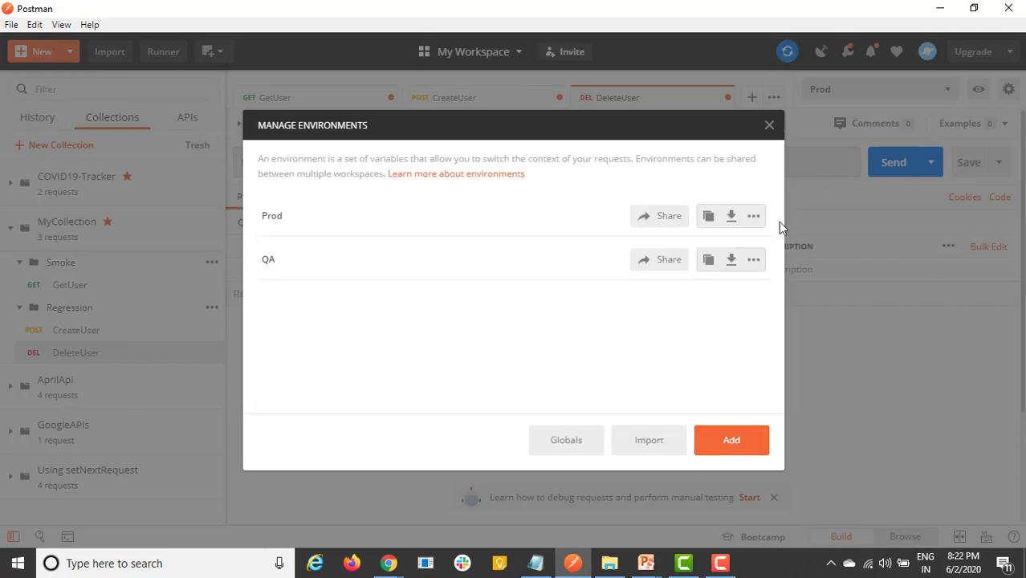
pyautogui.click(770, 126)
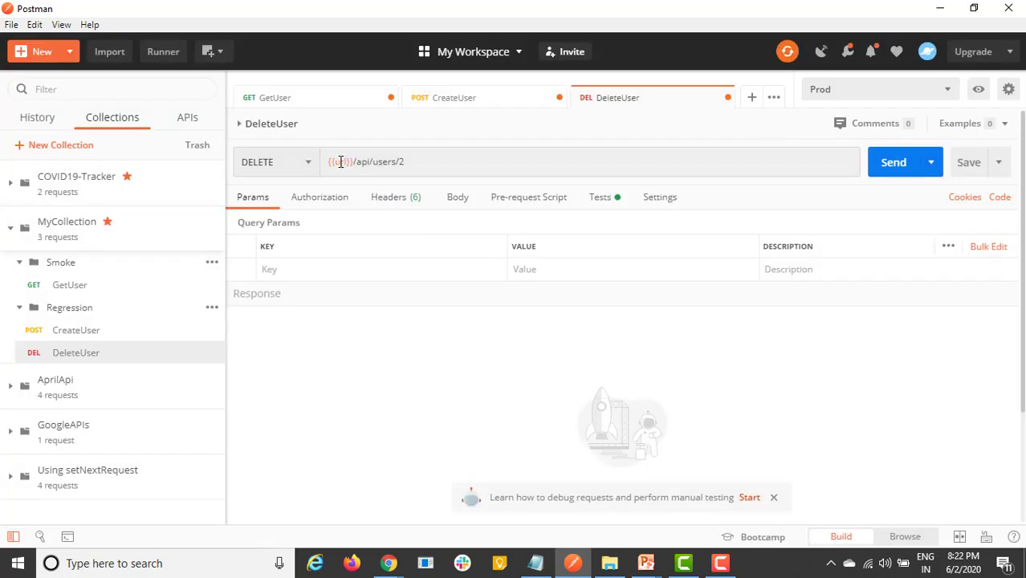
# Step: Inspect the url variable in the DeleteUser request, the Prod variable overview, and the list of managed environments
pyautogui.moveTo(339, 163)
pyautogui.click(940, 91)
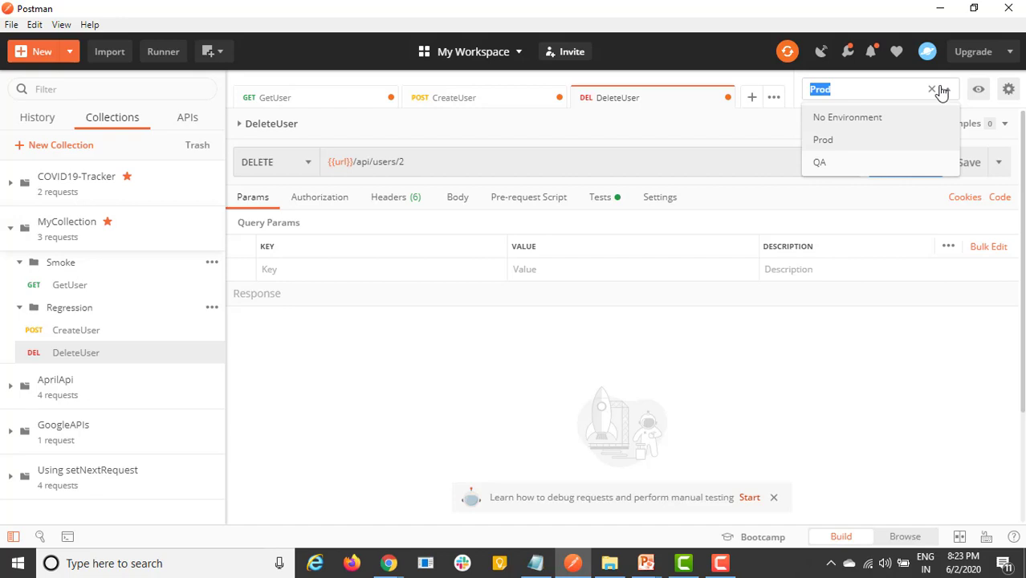
pyautogui.click(978, 89)
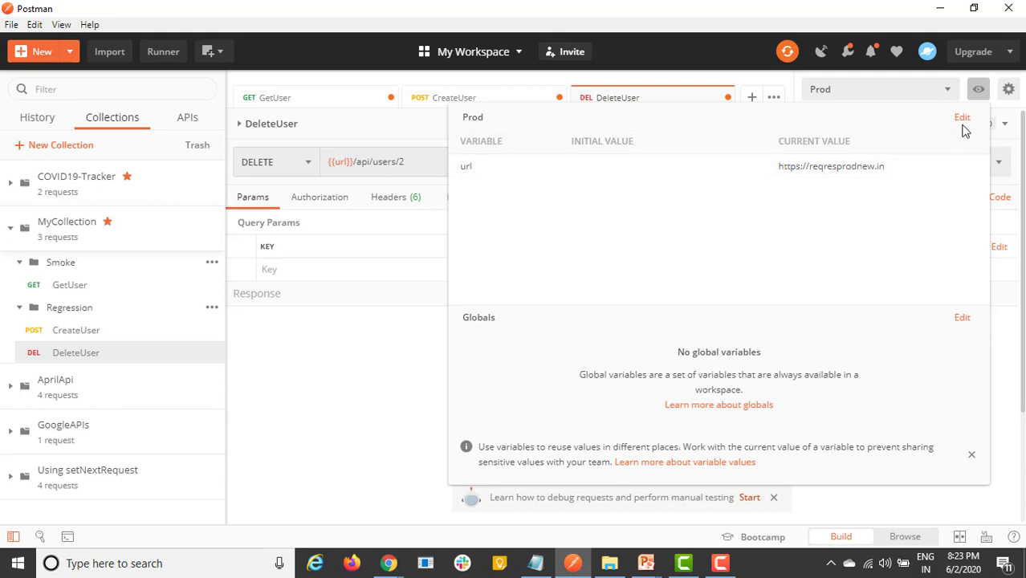
pyautogui.click(1009, 88)
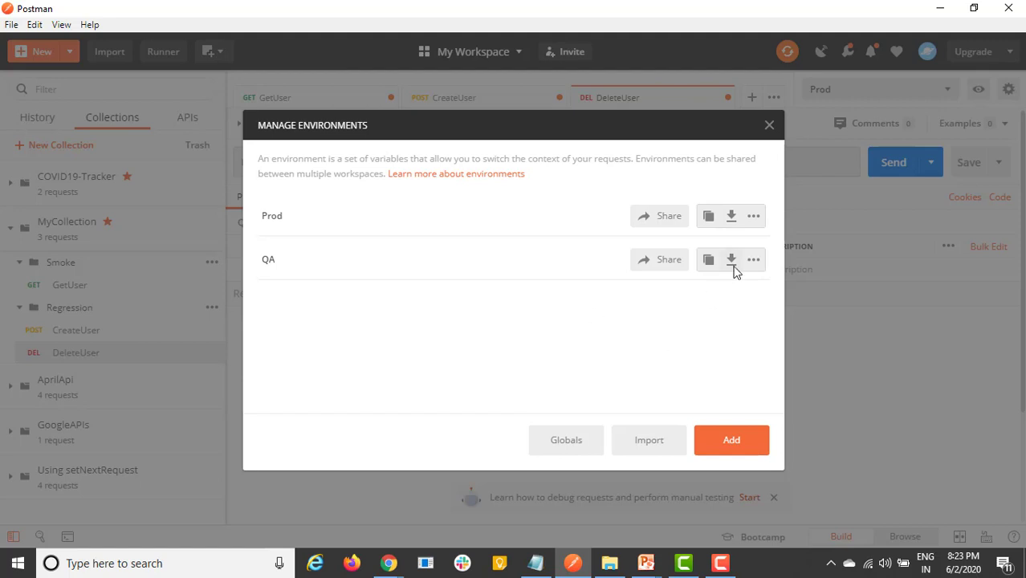
pyautogui.click(769, 127)
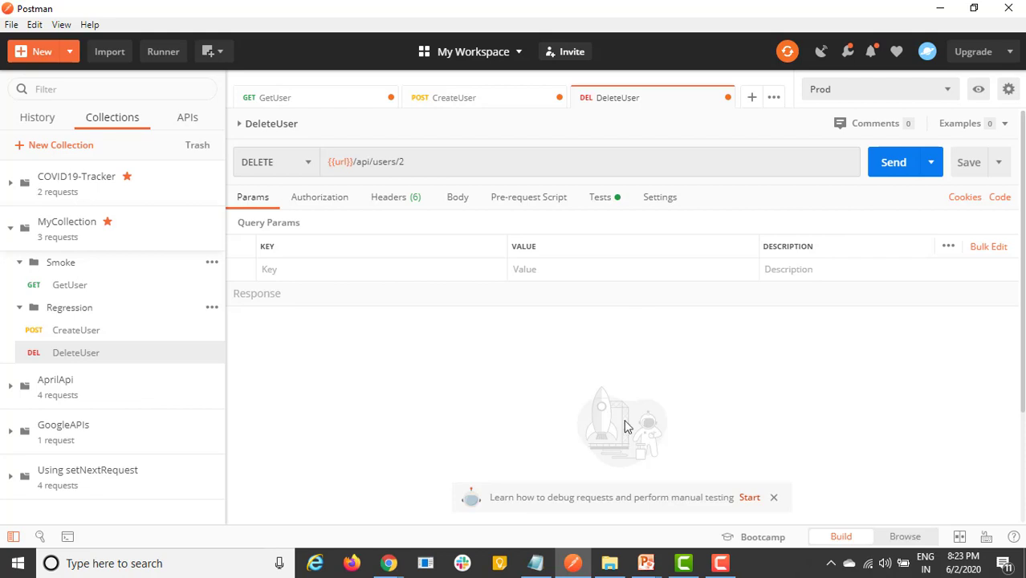
# Step: Switch to the PowerPoint slide show and advance to the closing slide
pyautogui.click(646, 562)
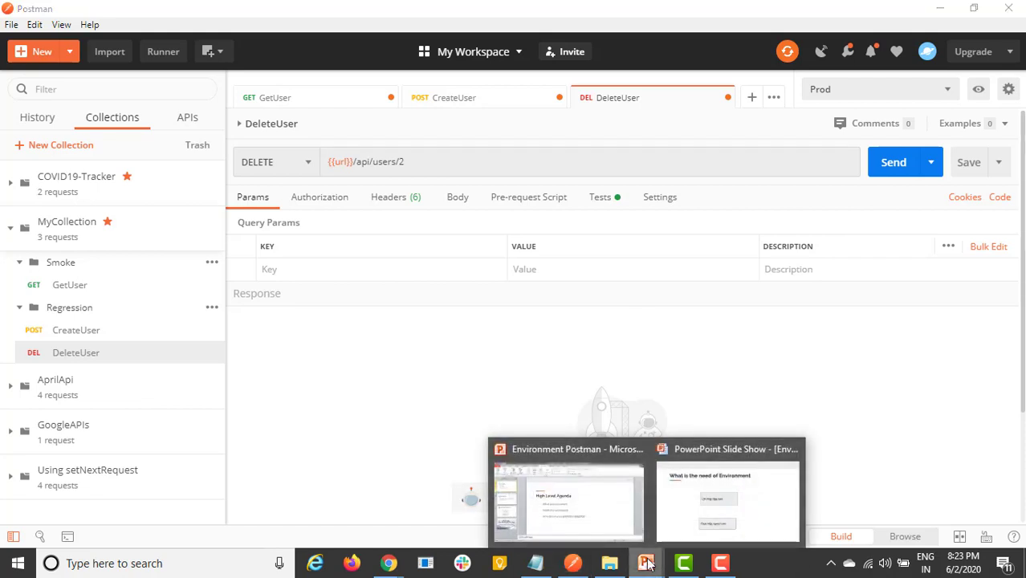
pyautogui.click(686, 510)
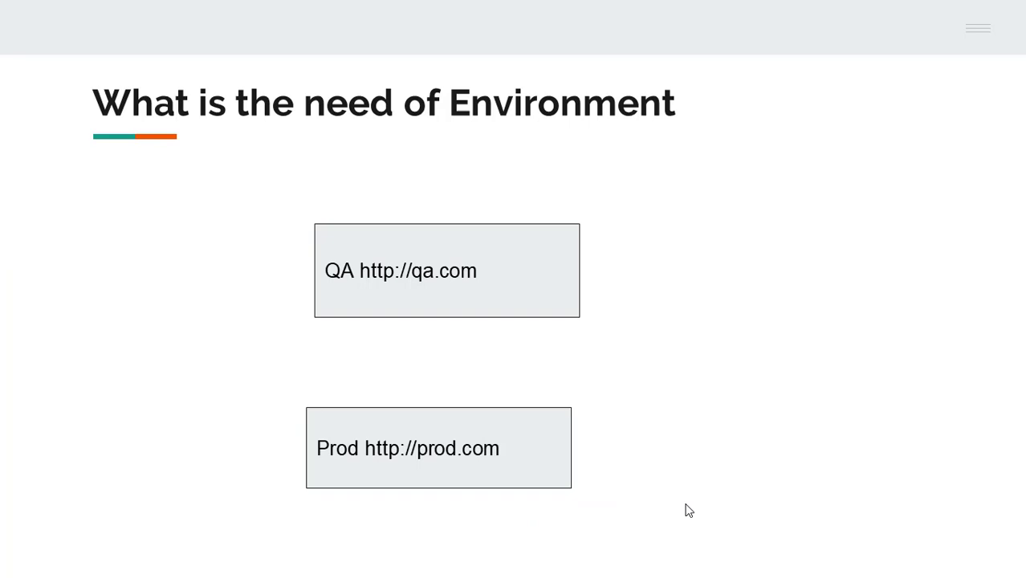
pyautogui.click(687, 511)
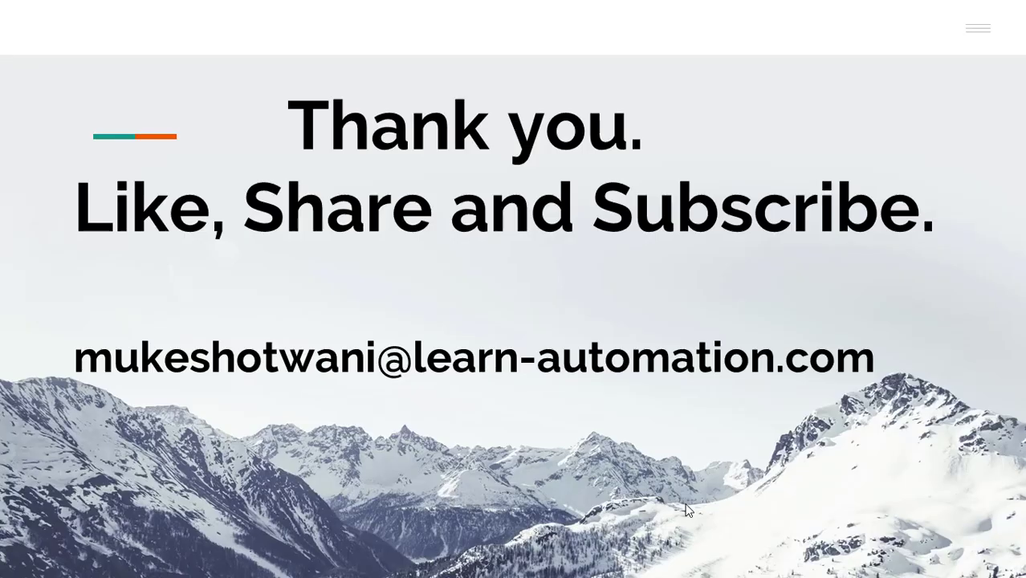